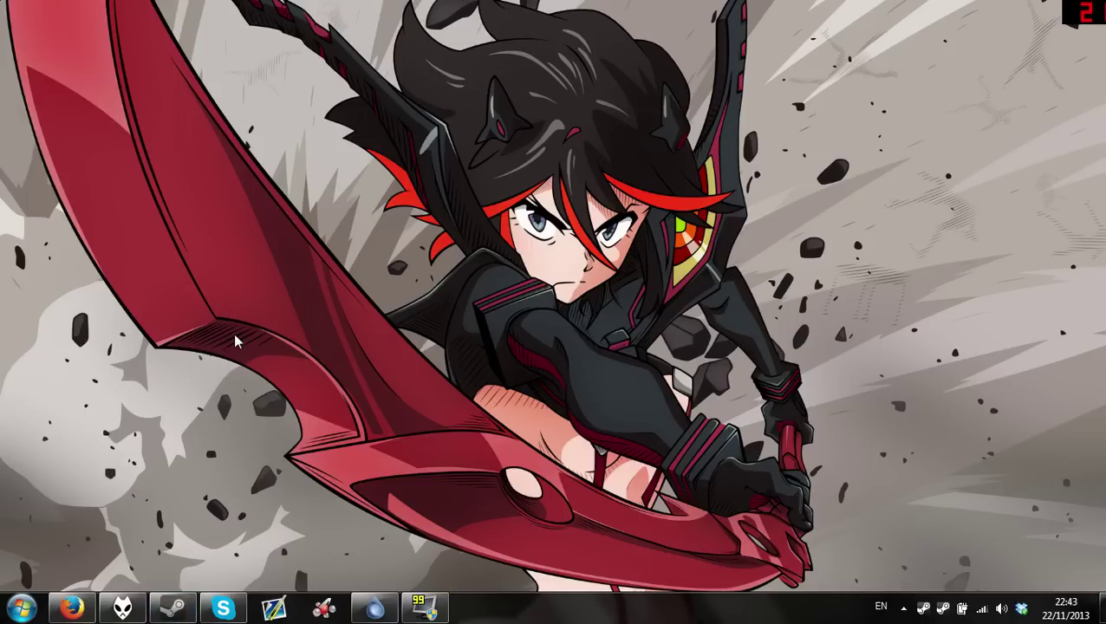
# Switch to Steam and look over the artwork showcase on the profile page.
pyautogui.click(172, 607)
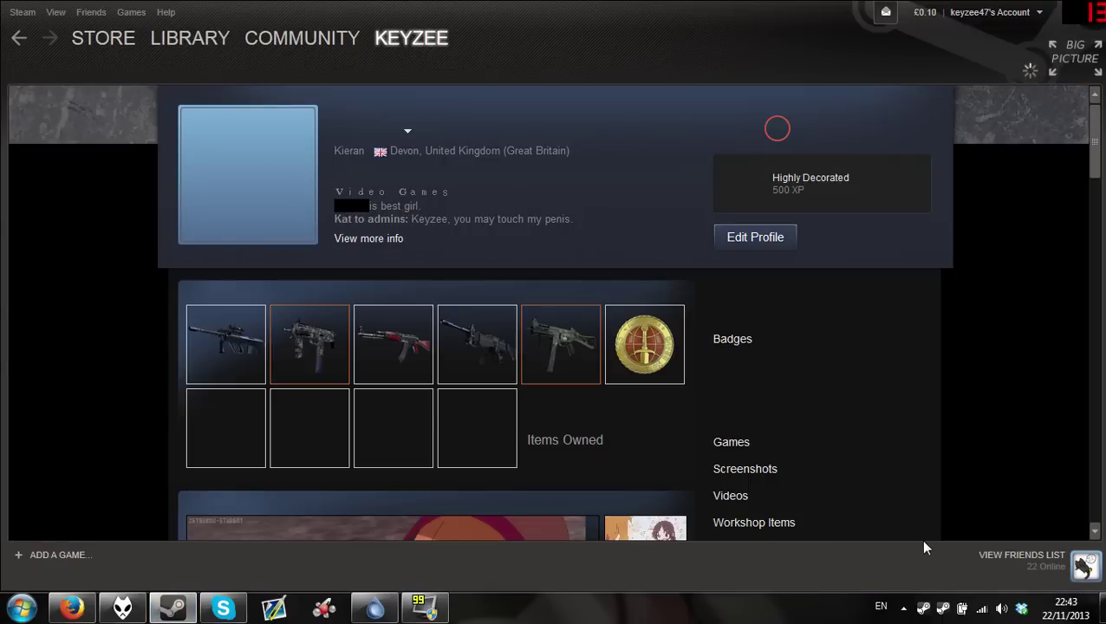
pyautogui.scroll(-3, 905, 504)
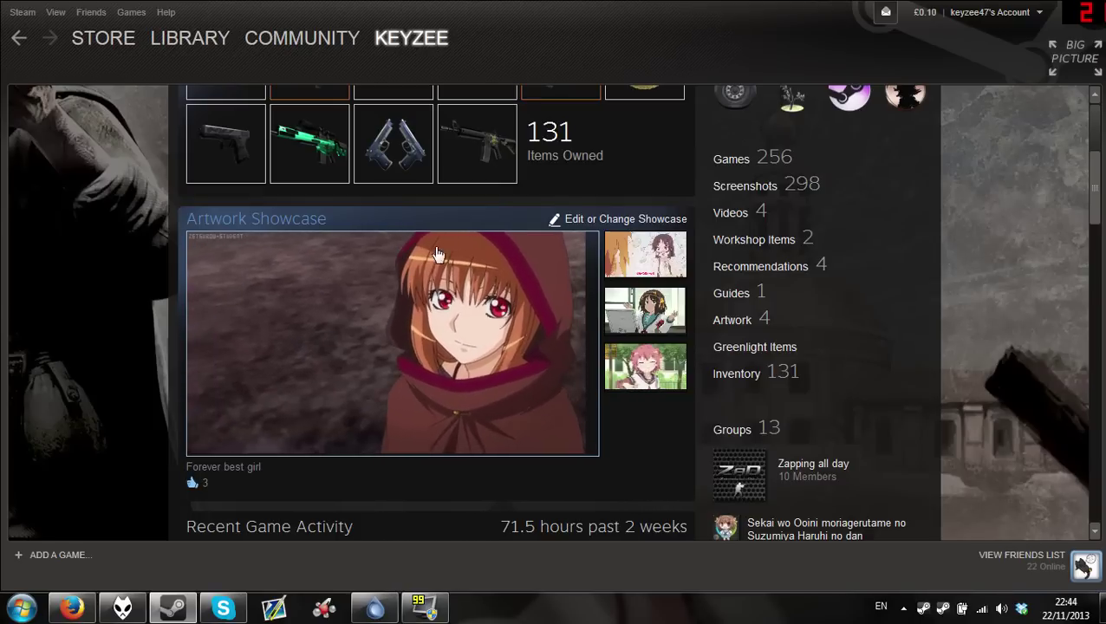
pyautogui.scroll(3, 390, 253)
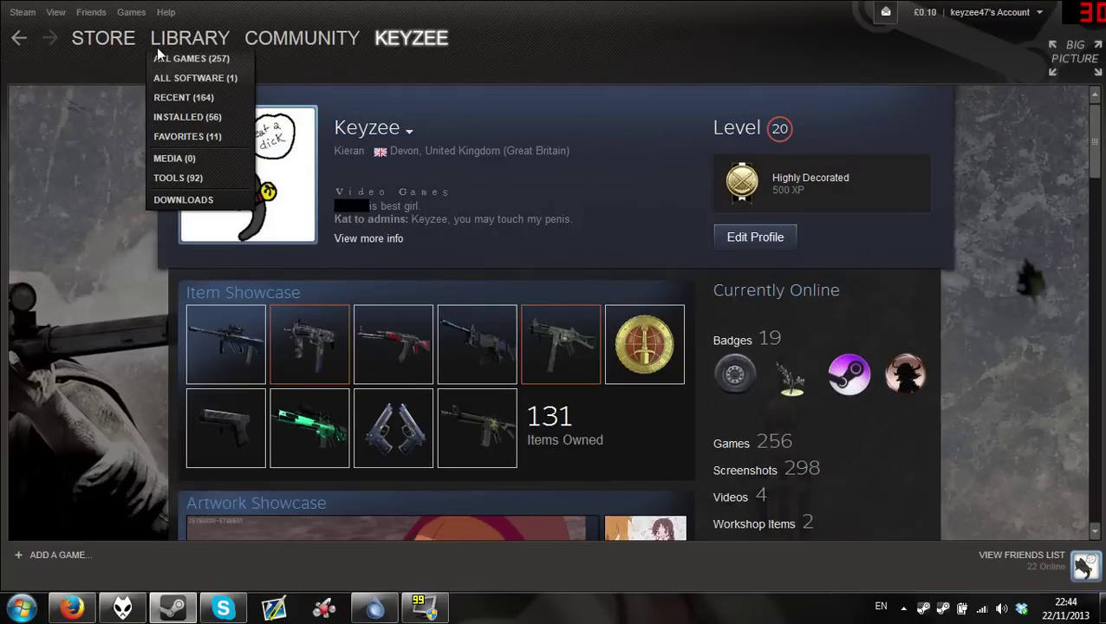
pyautogui.scroll(-3, 84, 265)
pyautogui.scroll(-1, 84, 264)
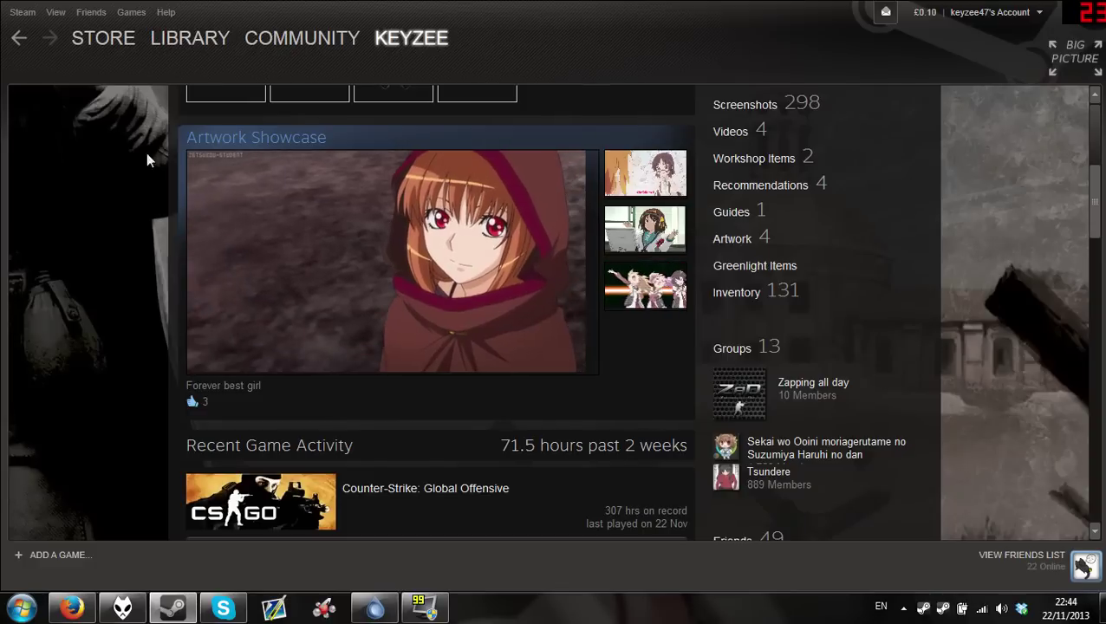
# Open the screenshot library of Counter-Strike: Global Offensive from its game library page.
pyautogui.moveTo(254, 133)
pyautogui.moveTo(160, 37)
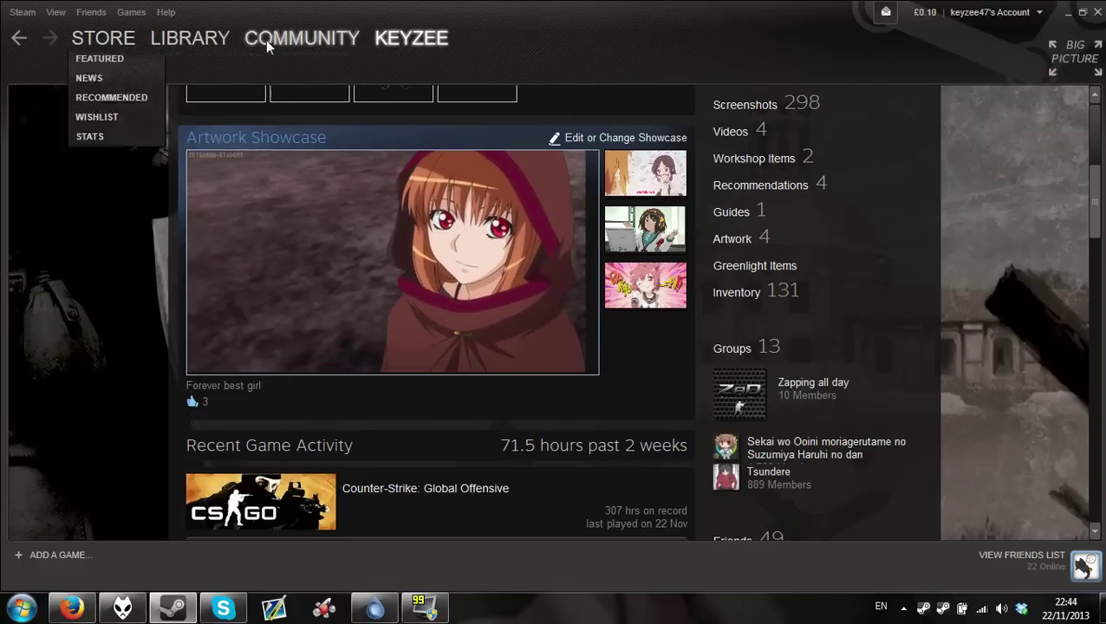
pyautogui.click(176, 42)
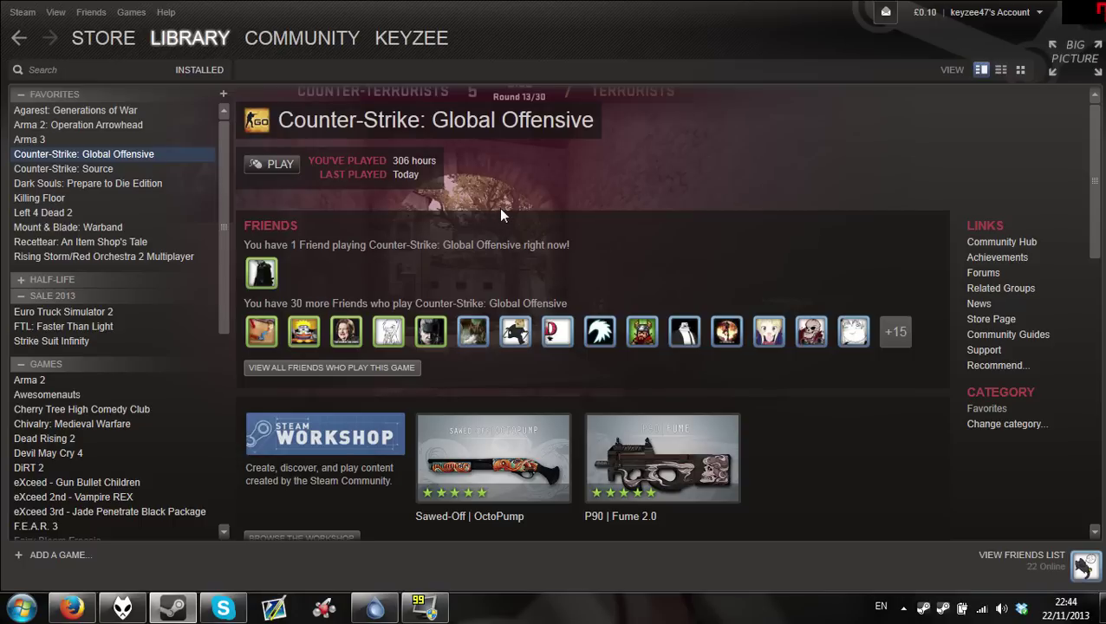
pyautogui.scroll(-12, 499, 207)
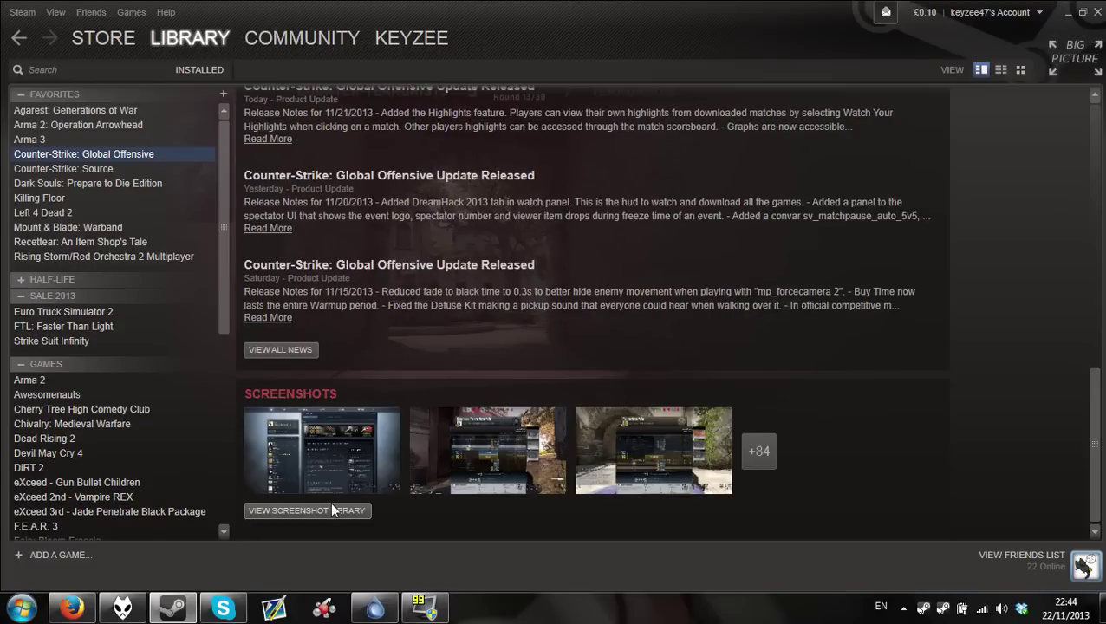
pyautogui.scroll(10, 325, 330)
pyautogui.scroll(-10, 312, 330)
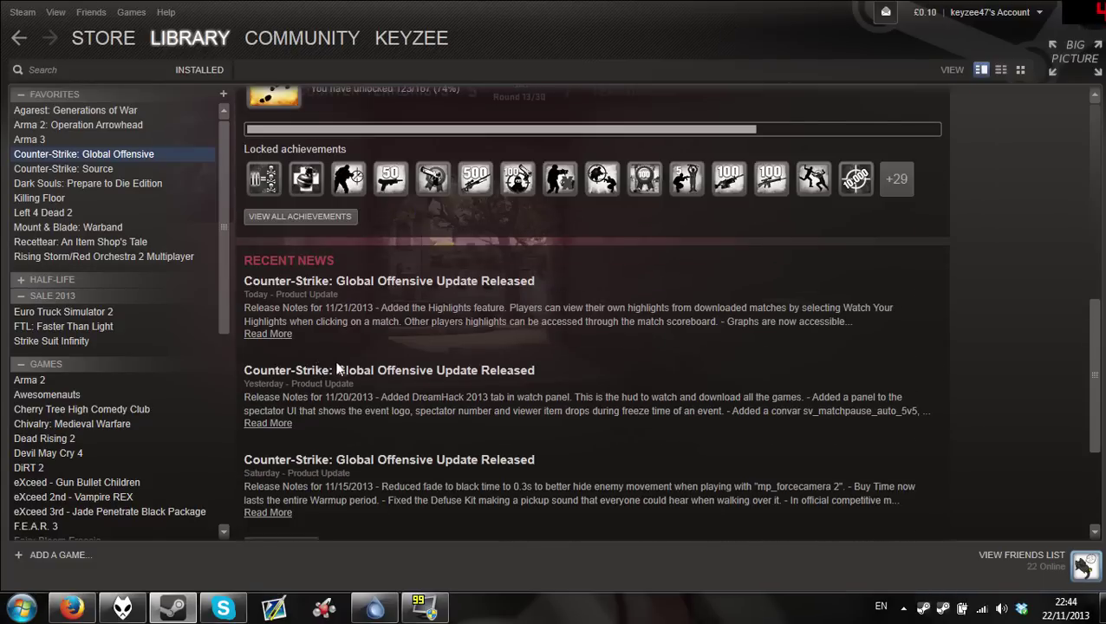
pyautogui.click(305, 511)
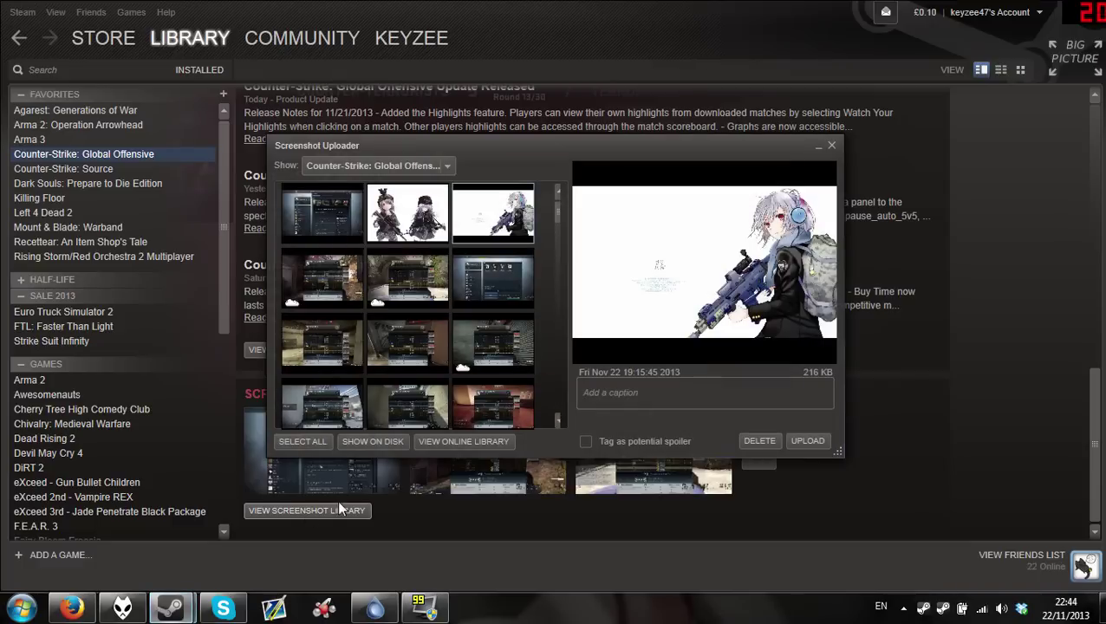
# Preview the two anime images in the screenshot uploader and show the game's screenshots folder on disk, down to its newest files.
pyautogui.click(406, 225)
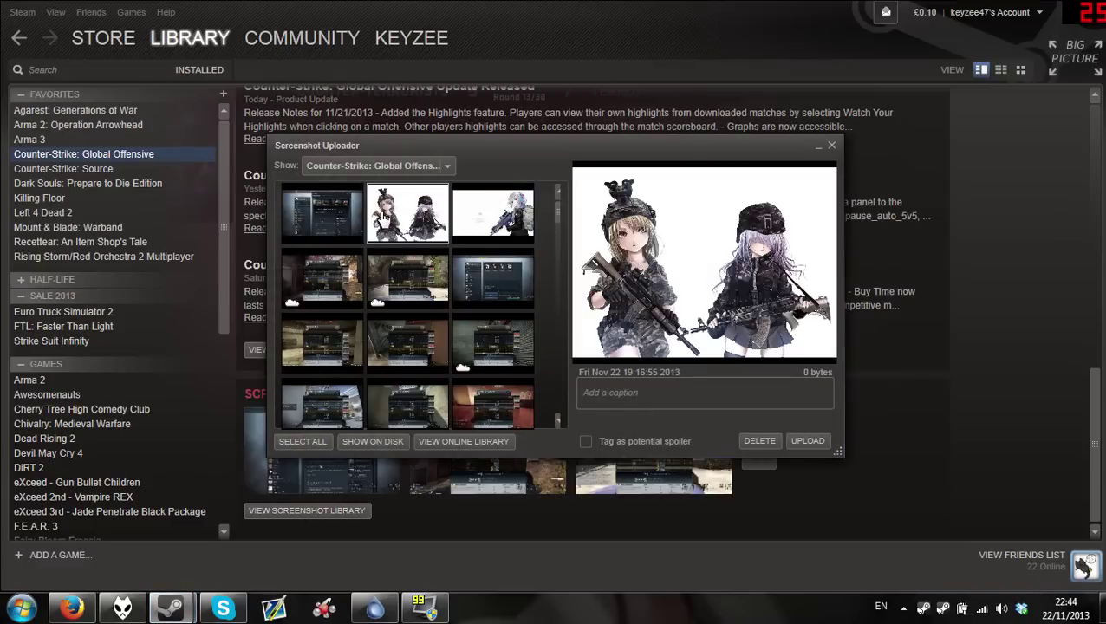
pyautogui.click(461, 222)
pyautogui.press('Escape')
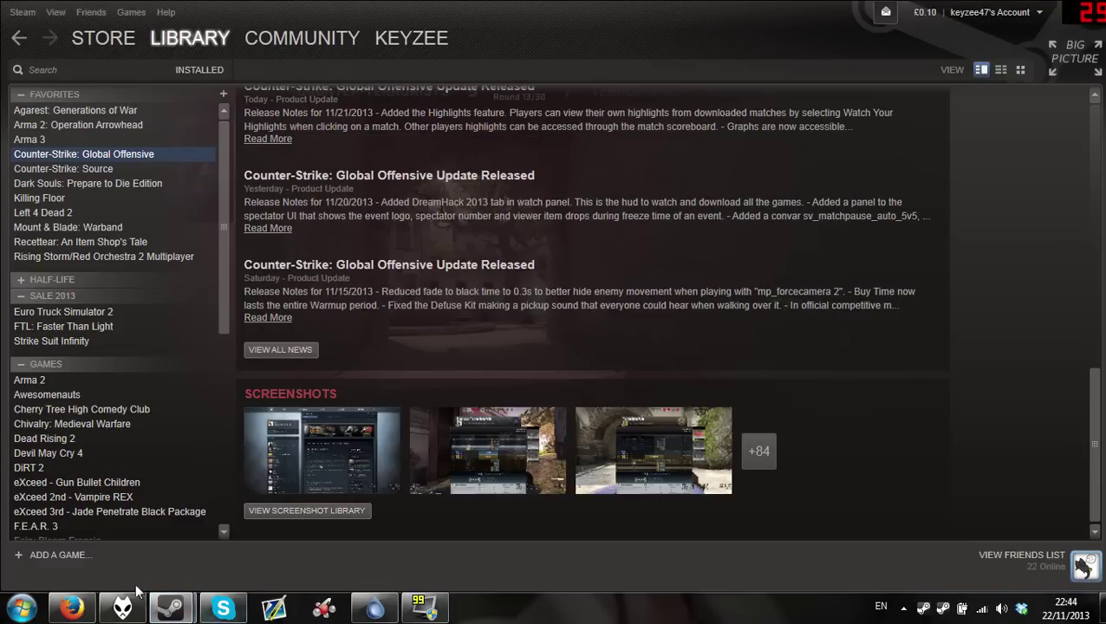
pyautogui.moveTo(170, 607)
pyautogui.click(286, 559)
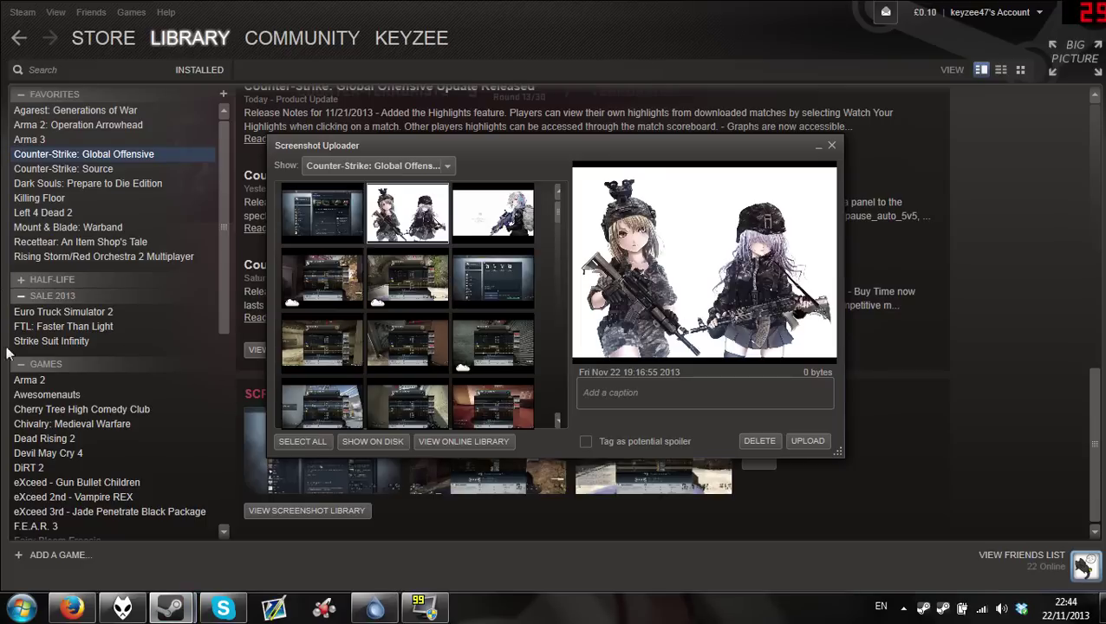
pyautogui.click(387, 441)
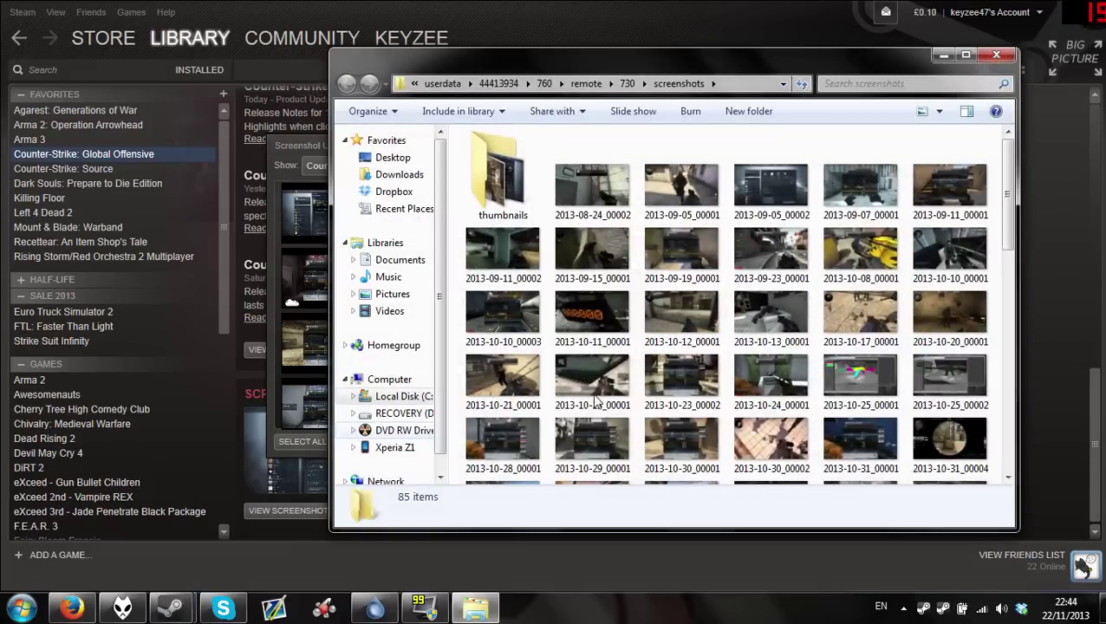
pyautogui.scroll(6, 763, 382)
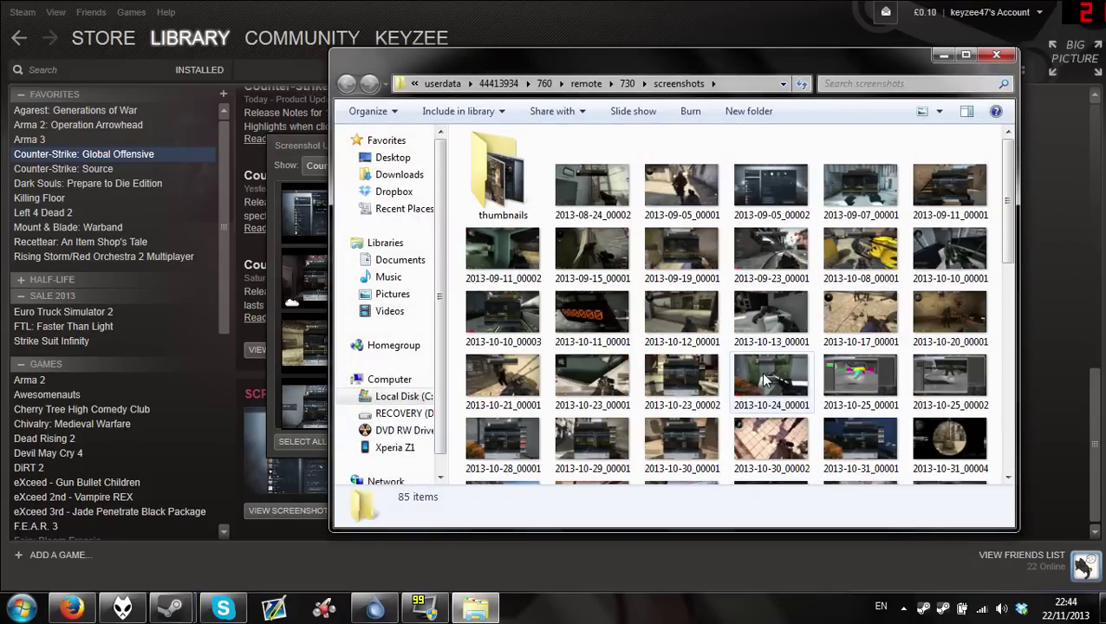
pyautogui.scroll(-6, 762, 381)
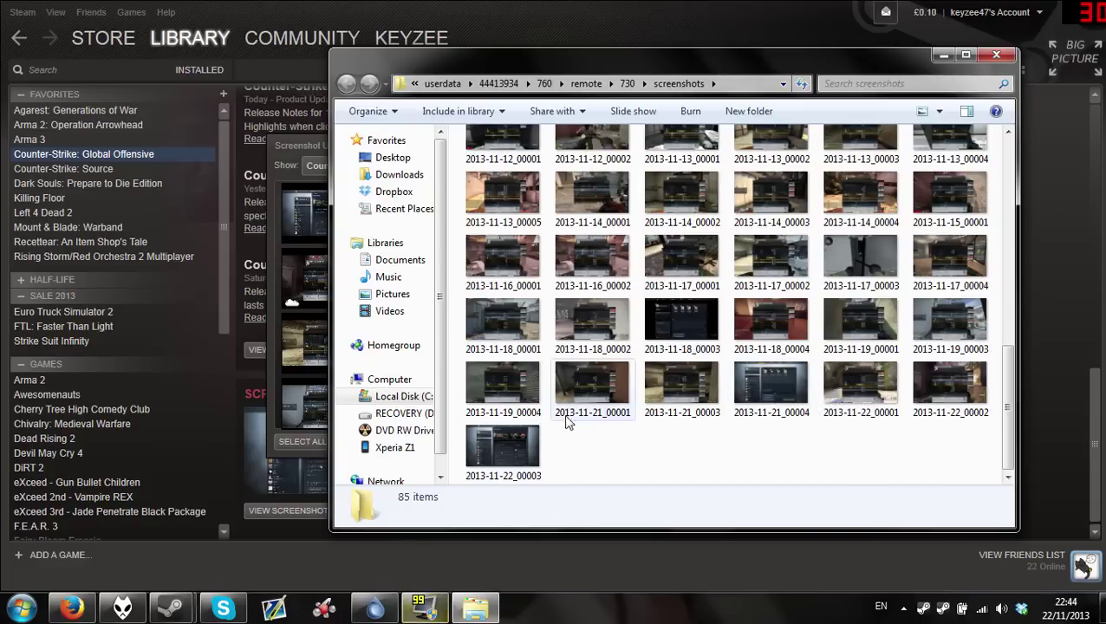
pyautogui.click(21, 606)
pyautogui.click(276, 136)
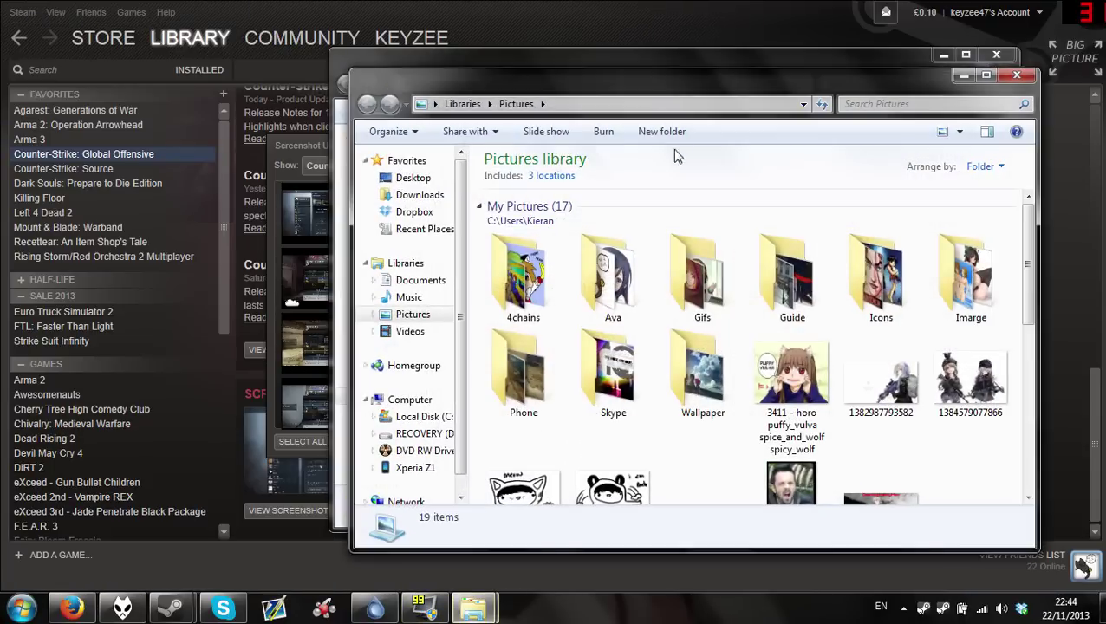
pyautogui.moveTo(646, 94); pyautogui.dragTo(267, 186)
pyautogui.click(260, 338)
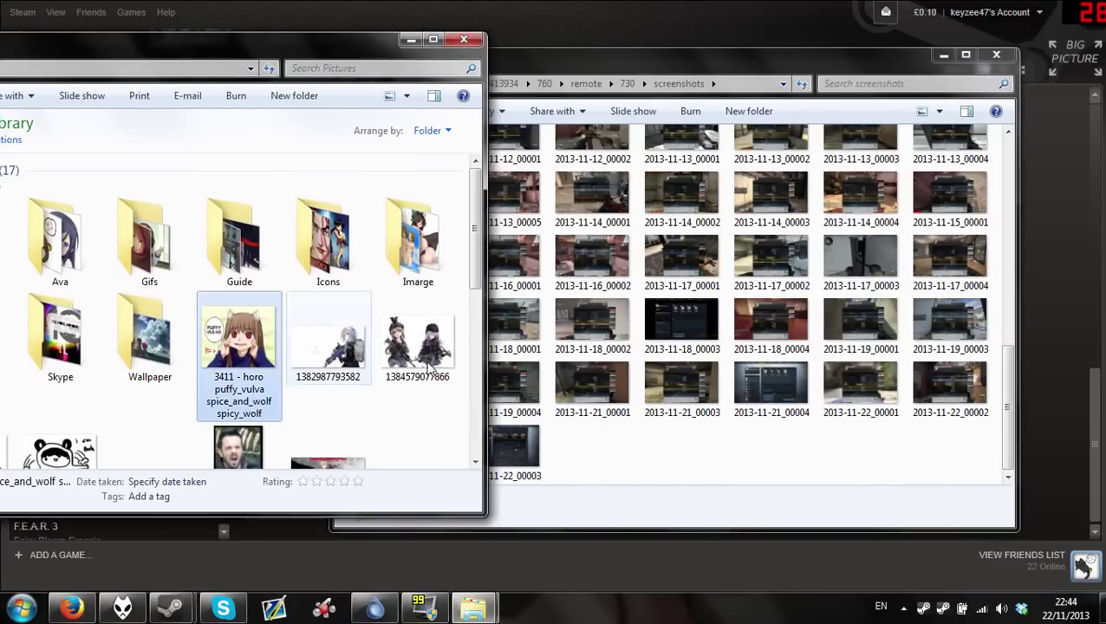
pyautogui.moveTo(464, 346); pyautogui.dragTo(276, 397)
pyautogui.click(559, 450)
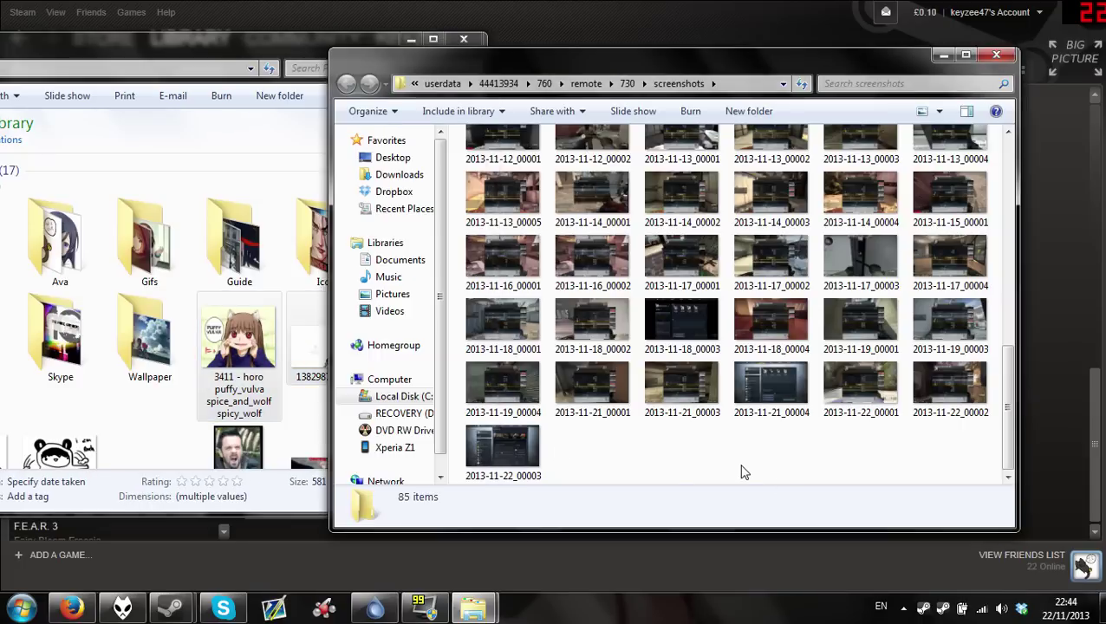
pyautogui.hotkey('ctrl', 'v')
# Copy the file name of the newest existing screenshot, 2013-11-22_00003, leaving the file's name as it is.
pyautogui.click(521, 425)
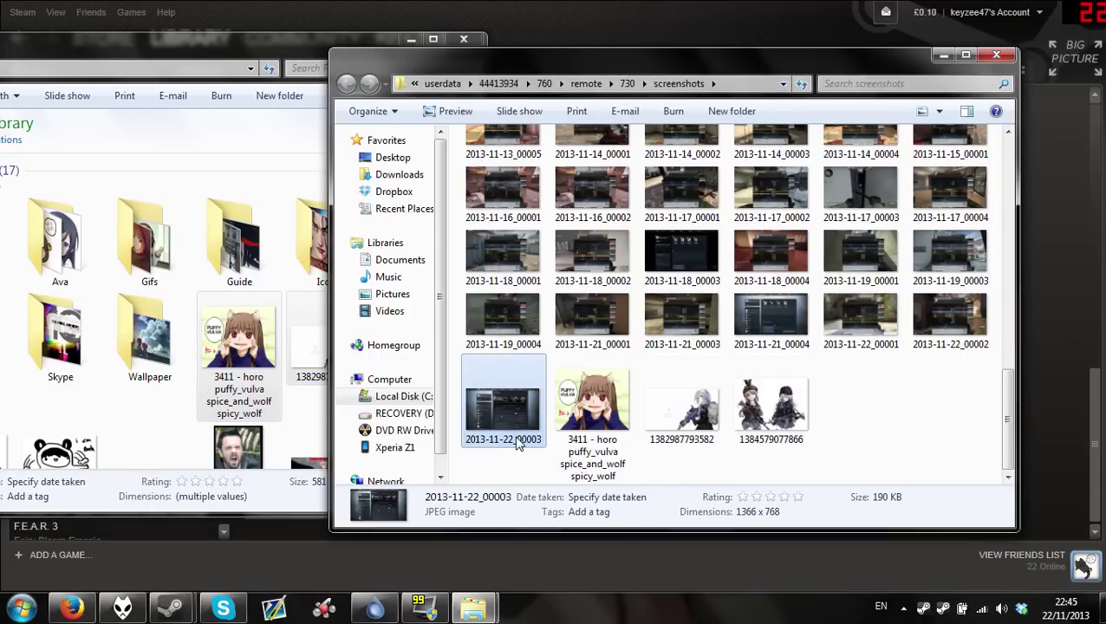
pyautogui.click(512, 440)
pyautogui.hotkey('ctrl', 'c')
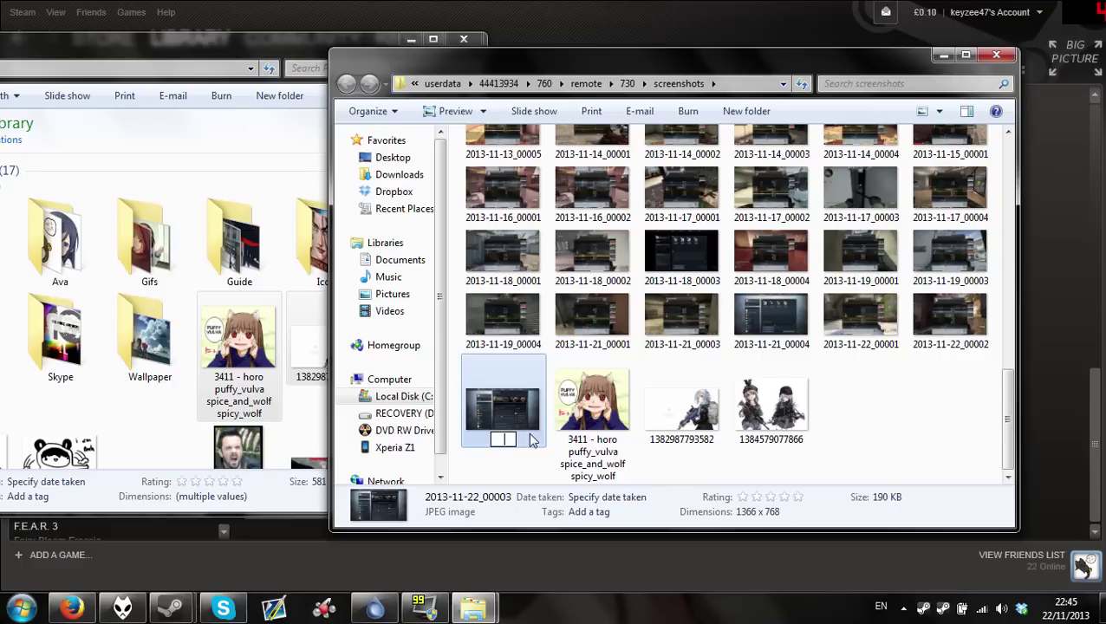
pyautogui.click(503, 479)
# Rename the copied "3411 - horo" image as 2013-11-22_00004.
pyautogui.click(589, 450)
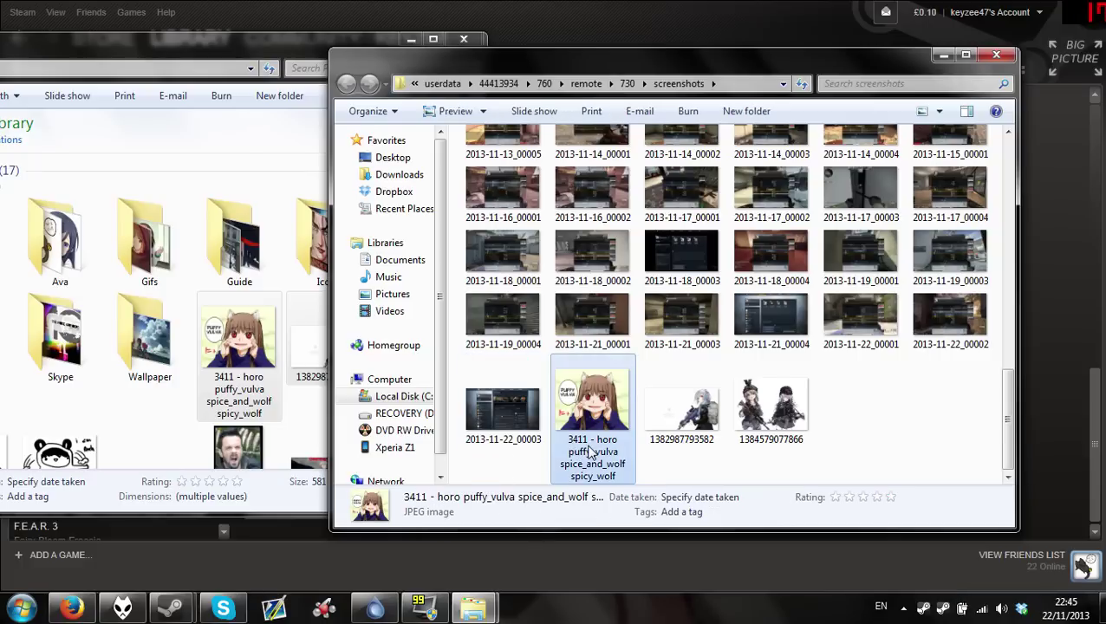
pyautogui.press('F2')
pyautogui.hotkey('ctrl', 'v')
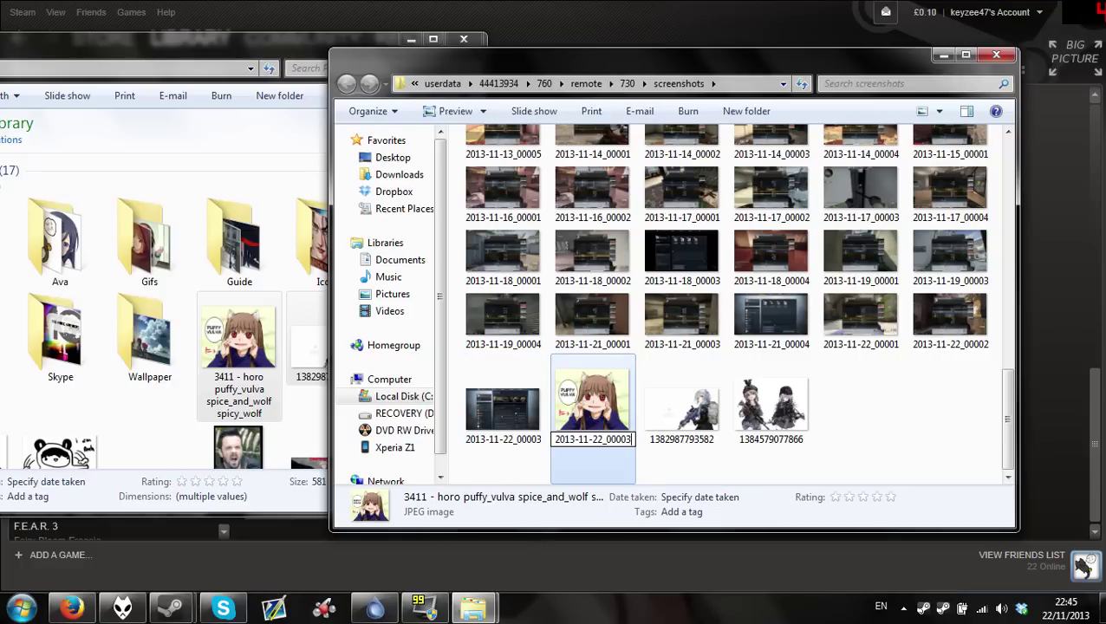
pyautogui.press('BackSpace')
pyautogui.write('4')
pyautogui.press('Return')
pyautogui.click(682, 471)
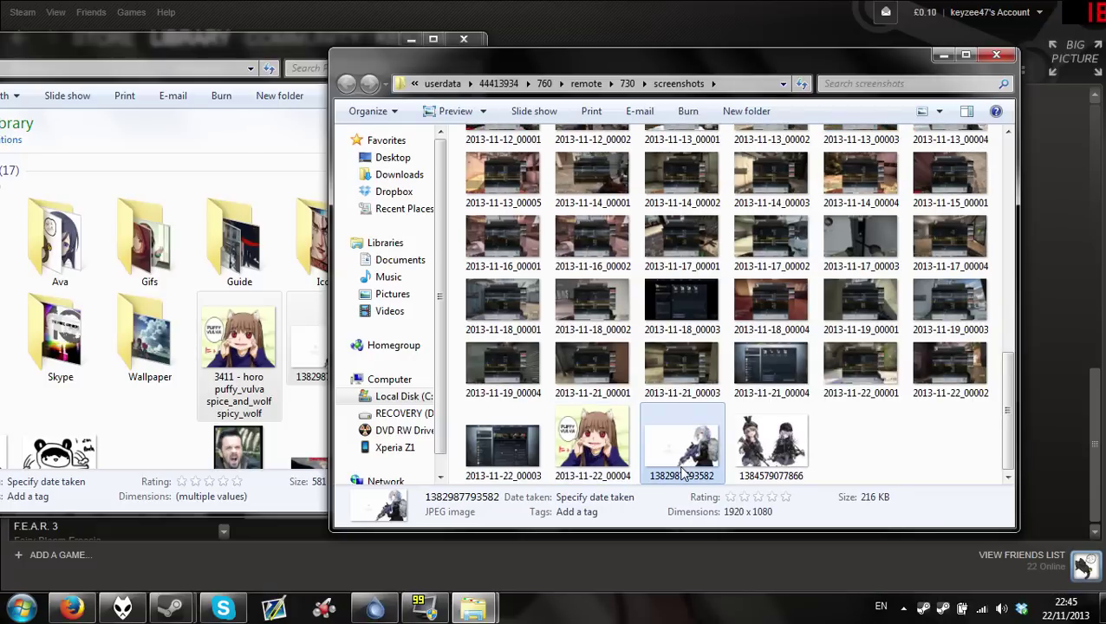
pyautogui.press('F2')
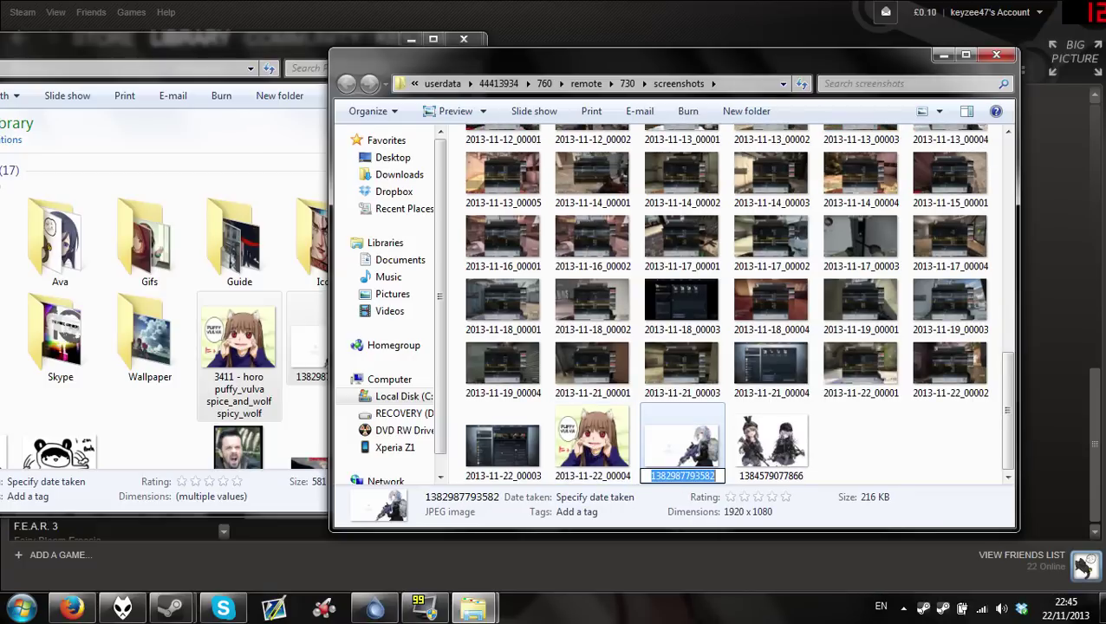
pyautogui.hotkey('ctrl', 'v')
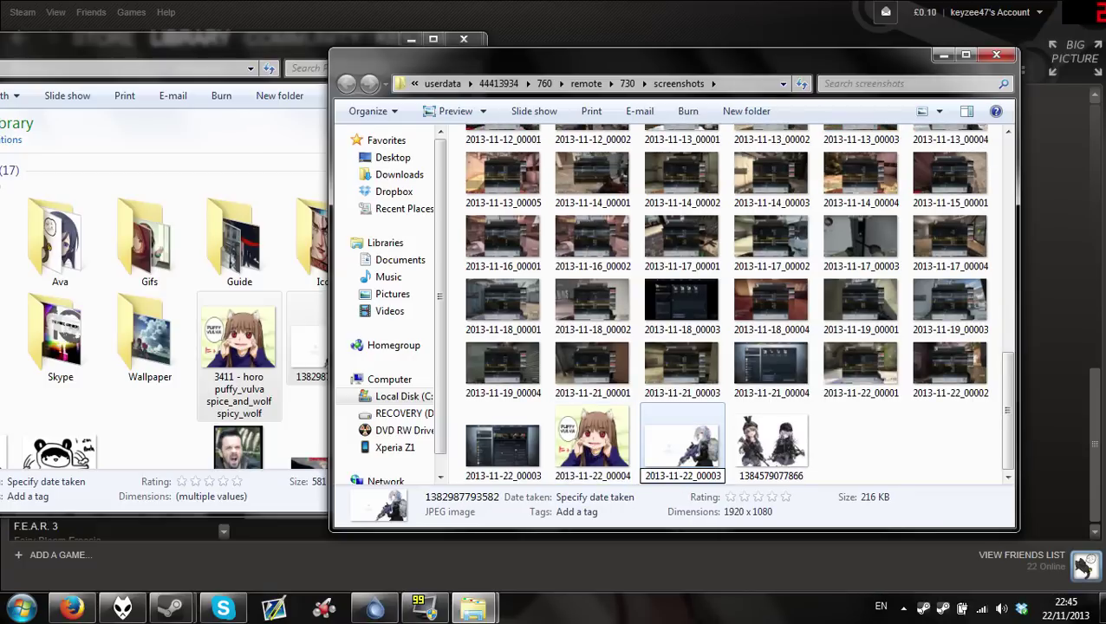
pyautogui.press('Return')
pyautogui.click(774, 481)
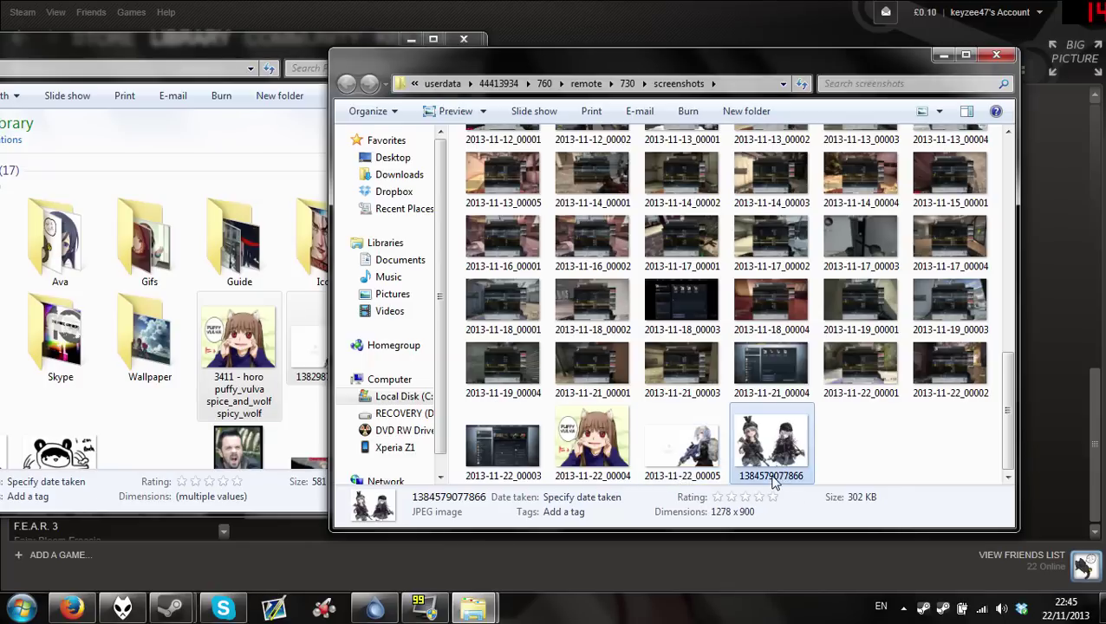
pyautogui.press('F2')
pyautogui.hotkey('ctrl', 'v')
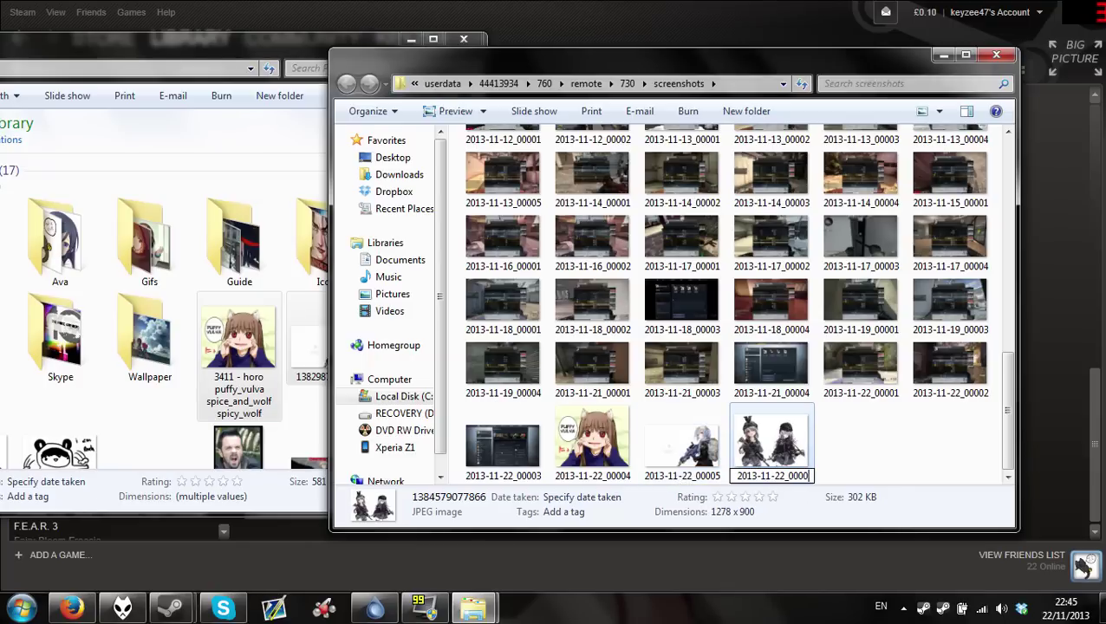
pyautogui.press('Return')
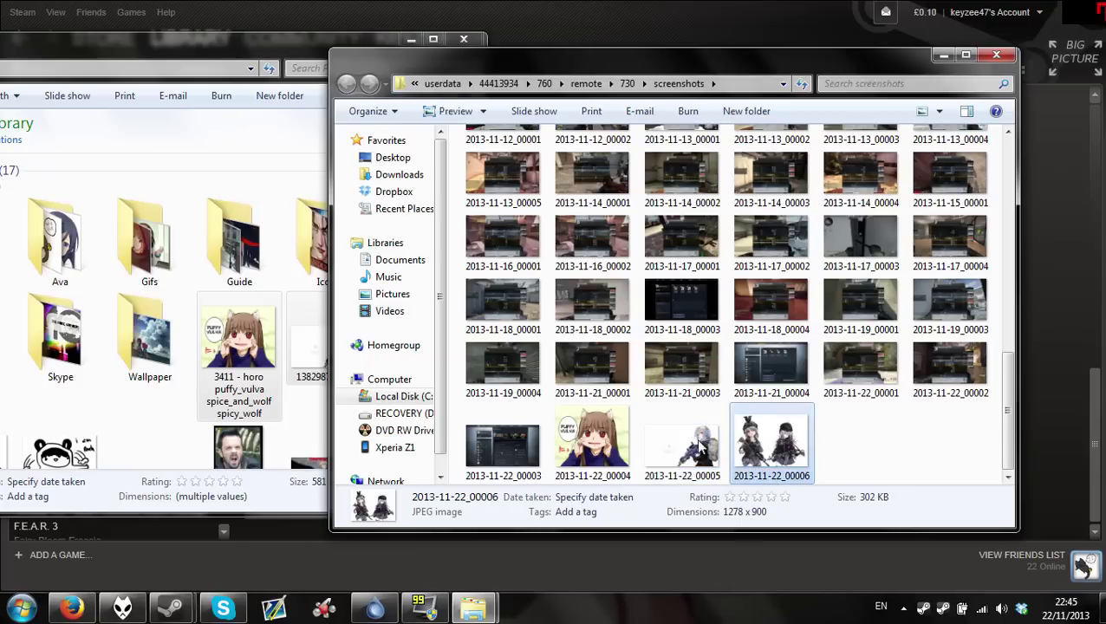
# Close the Pictures and screenshots folder windows and the screenshot uploader.
pyautogui.click(464, 39)
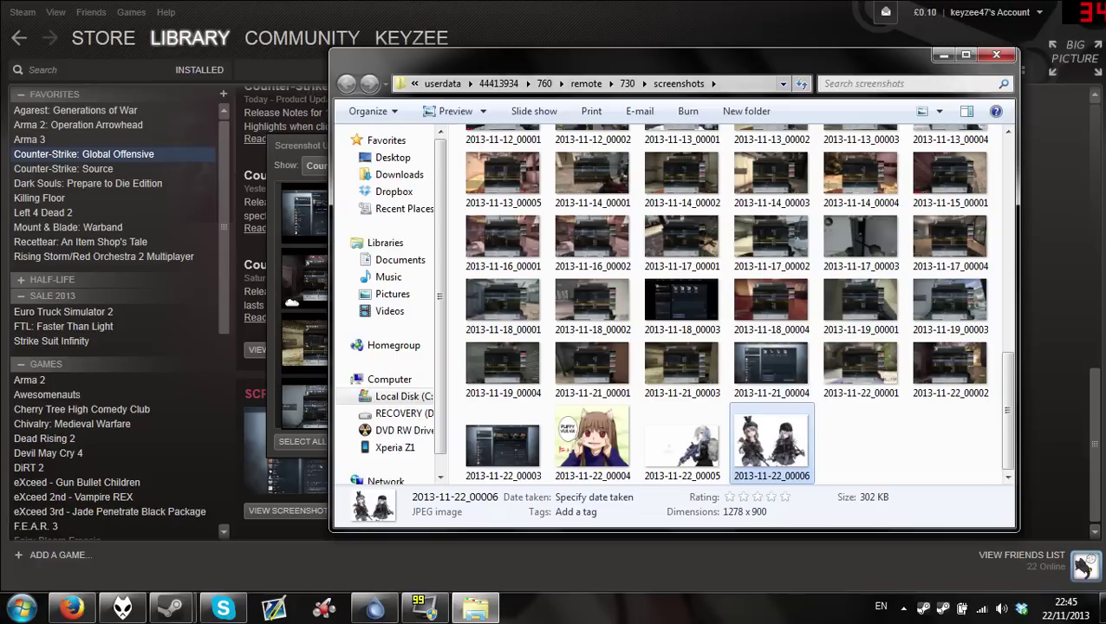
pyautogui.click(995, 53)
pyautogui.click(831, 146)
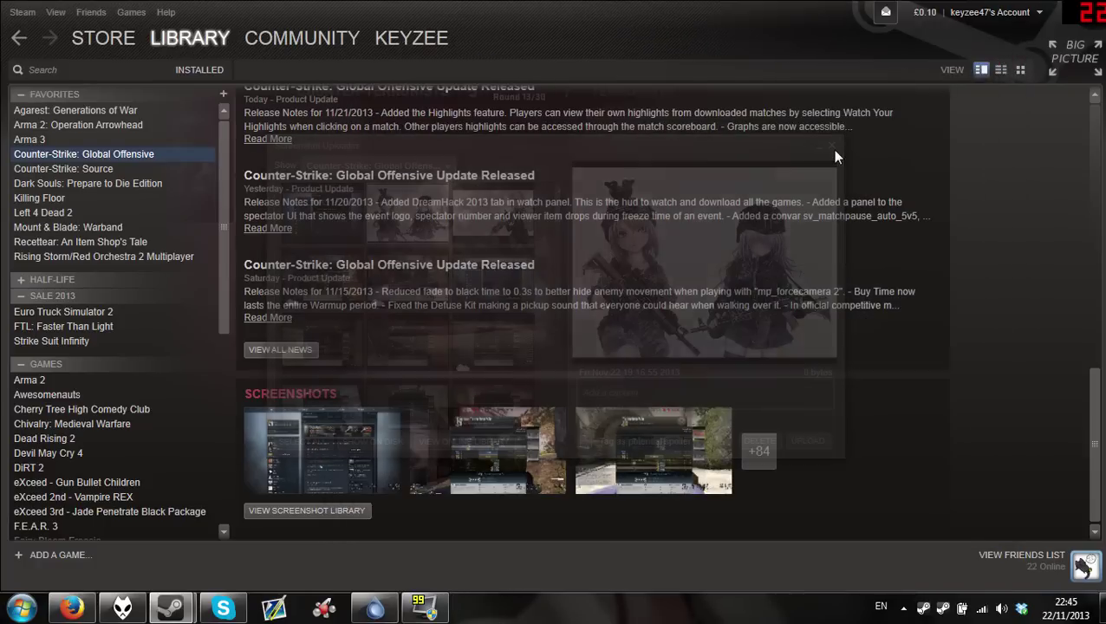
# Open Windows Task Manager and end the Steam.exe process.
pyautogui.scroll(10, 831, 150)
pyautogui.rightClick(541, 611)
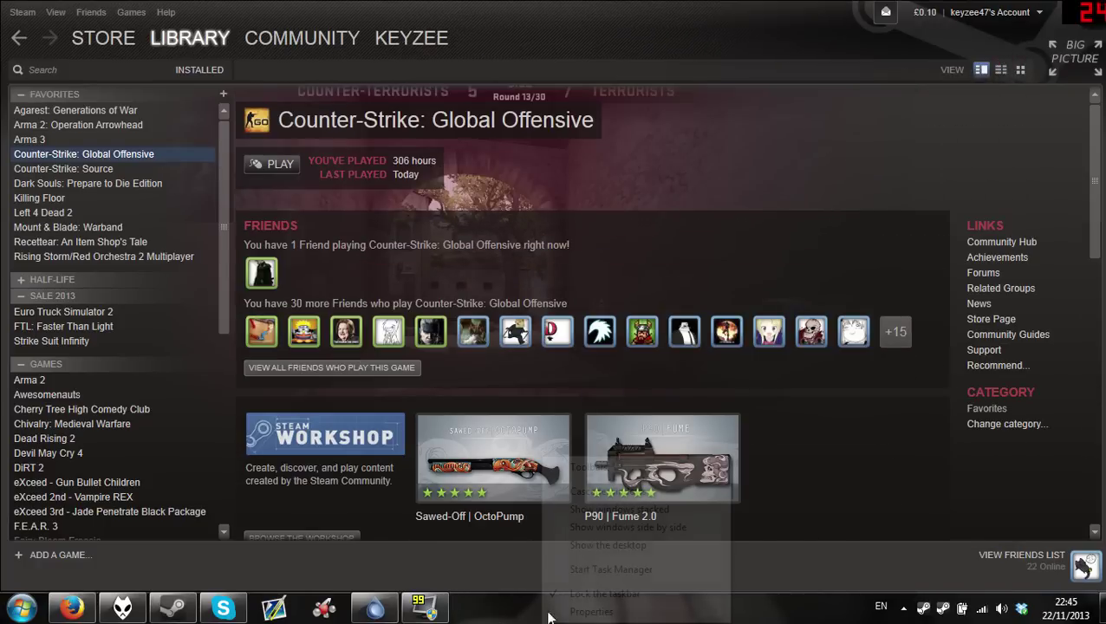
pyautogui.click(589, 572)
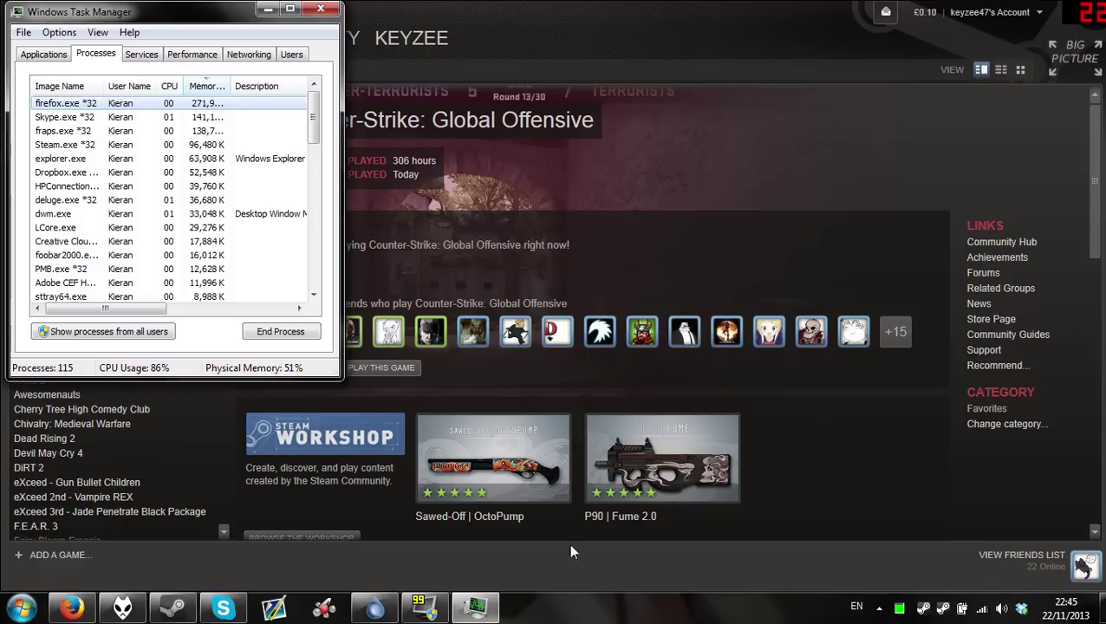
pyautogui.click(75, 146)
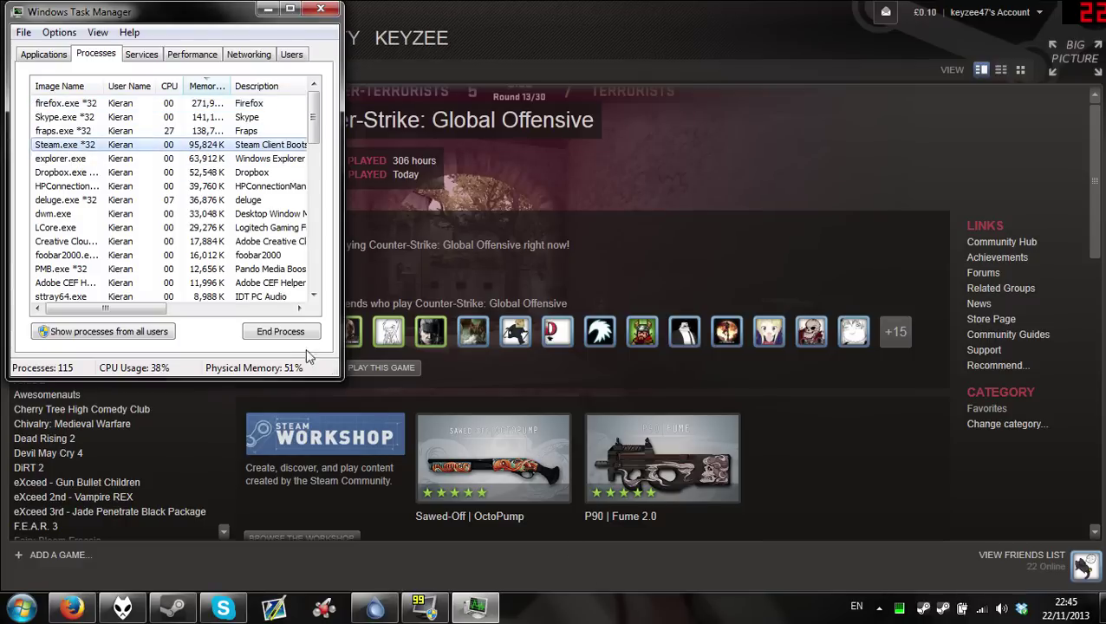
pyautogui.click(277, 334)
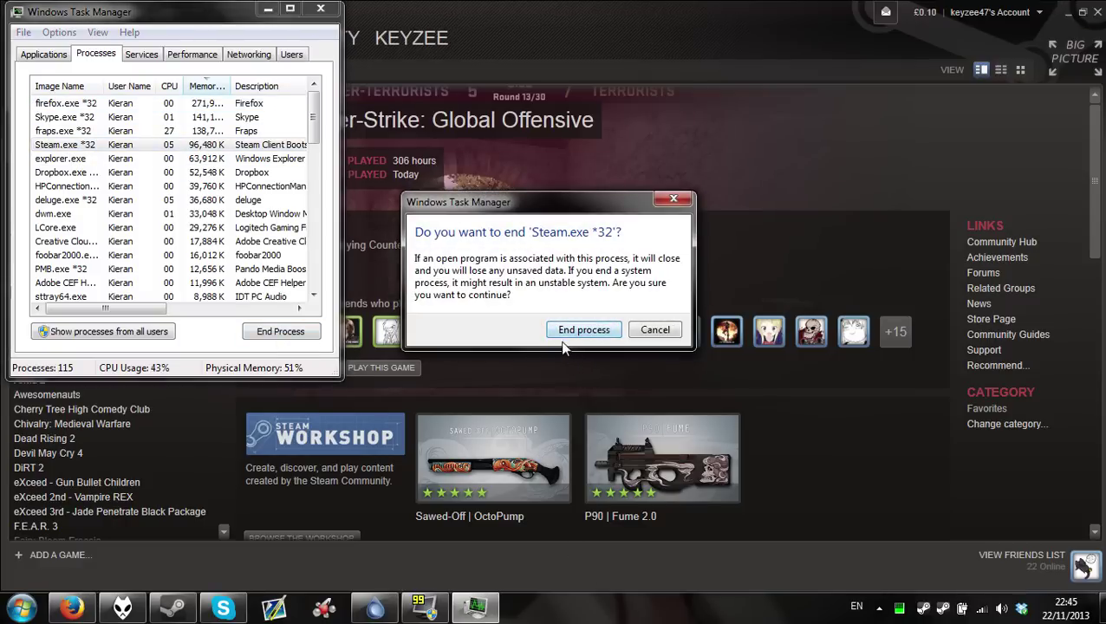
pyautogui.click(570, 334)
pyautogui.click(583, 330)
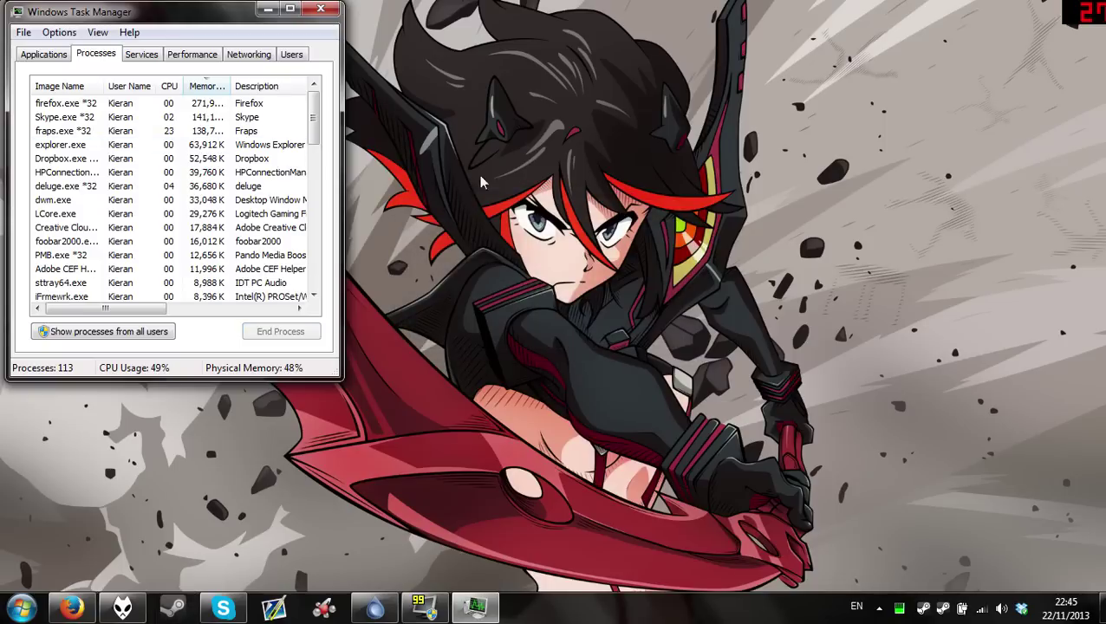
# Start Steam again, dismiss the update news, maximize the window and open the Counter-Strike: Global Offensive screenshot library.
pyautogui.click(174, 609)
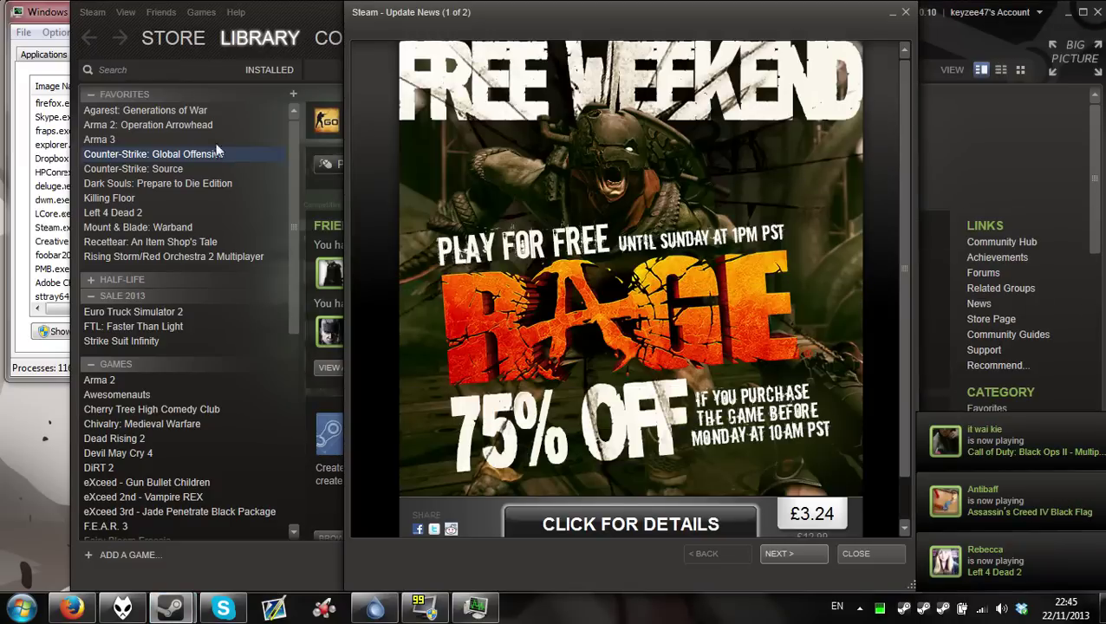
pyautogui.click(857, 558)
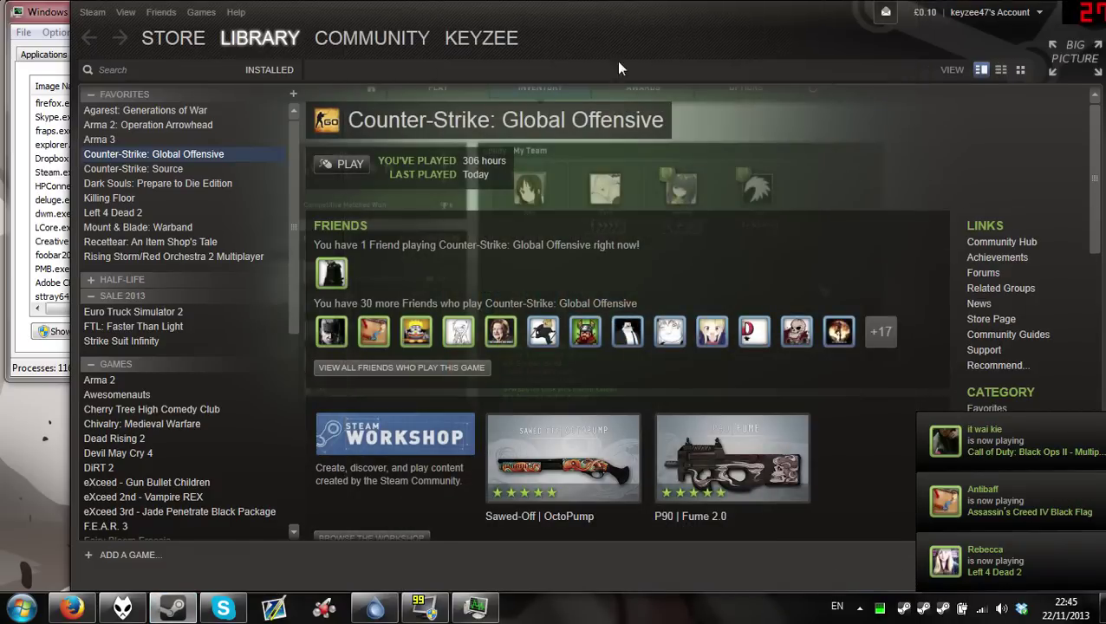
pyautogui.doubleClick(498, 15)
pyautogui.scroll(-10, 538, 357)
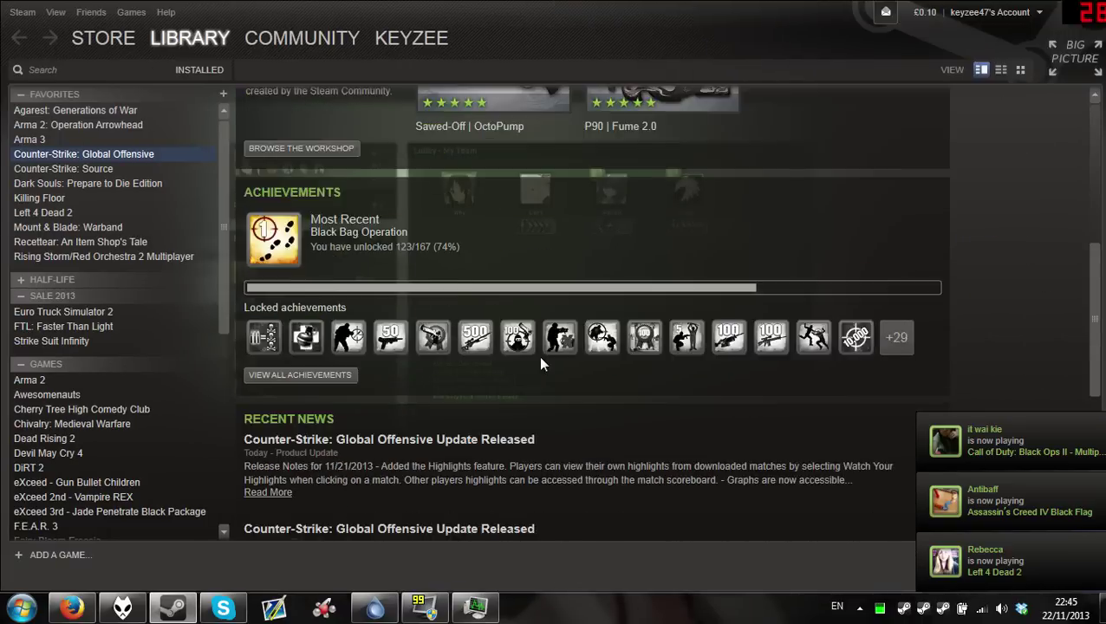
pyautogui.click(318, 512)
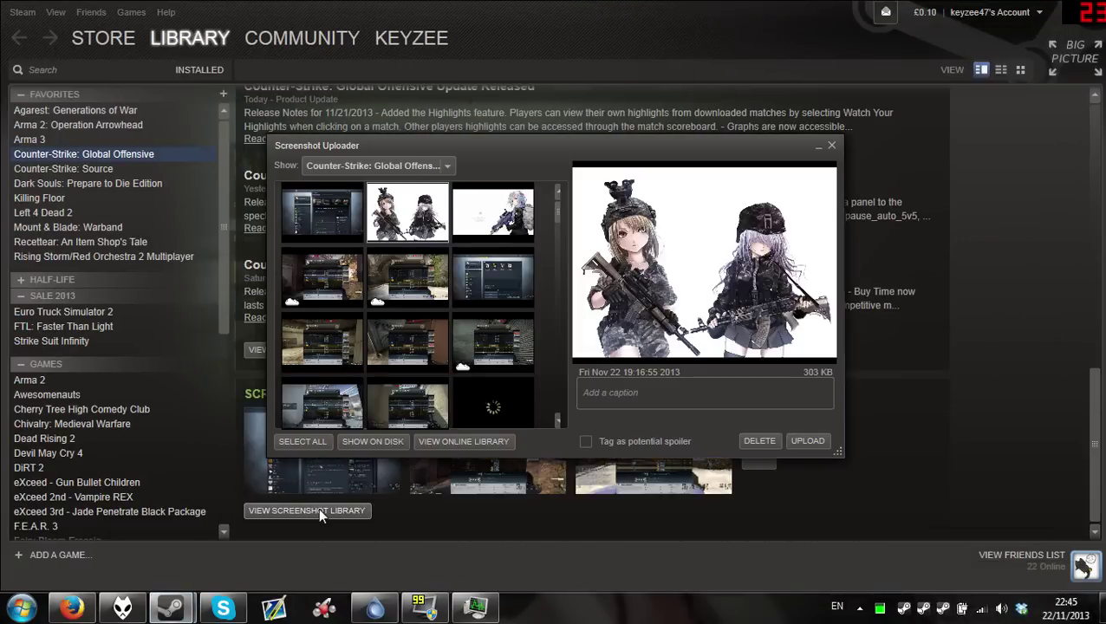
# Preview the newly added custom images in the Counter-Strike: Global Offensive screenshot uploader.
pyautogui.click(506, 233)
pyautogui.moveTo(557, 217)
pyautogui.mouseDown()
pyautogui.moveTo(561, 279)
pyautogui.moveTo(559, 195)
pyautogui.mouseUp()
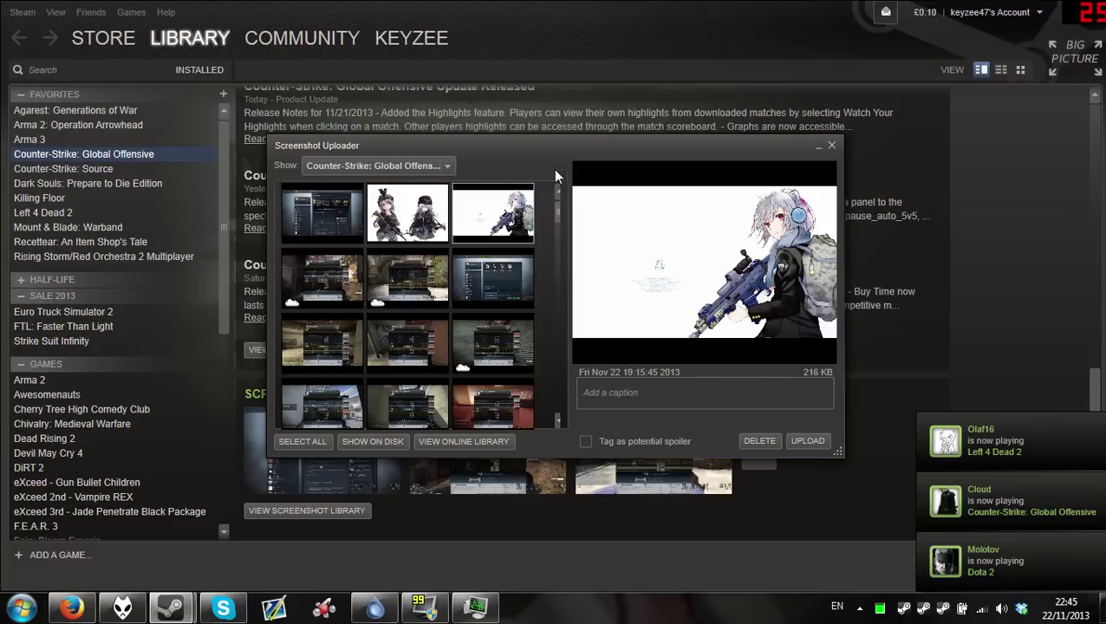
pyautogui.click(433, 218)
pyautogui.click(319, 214)
pyautogui.click(393, 221)
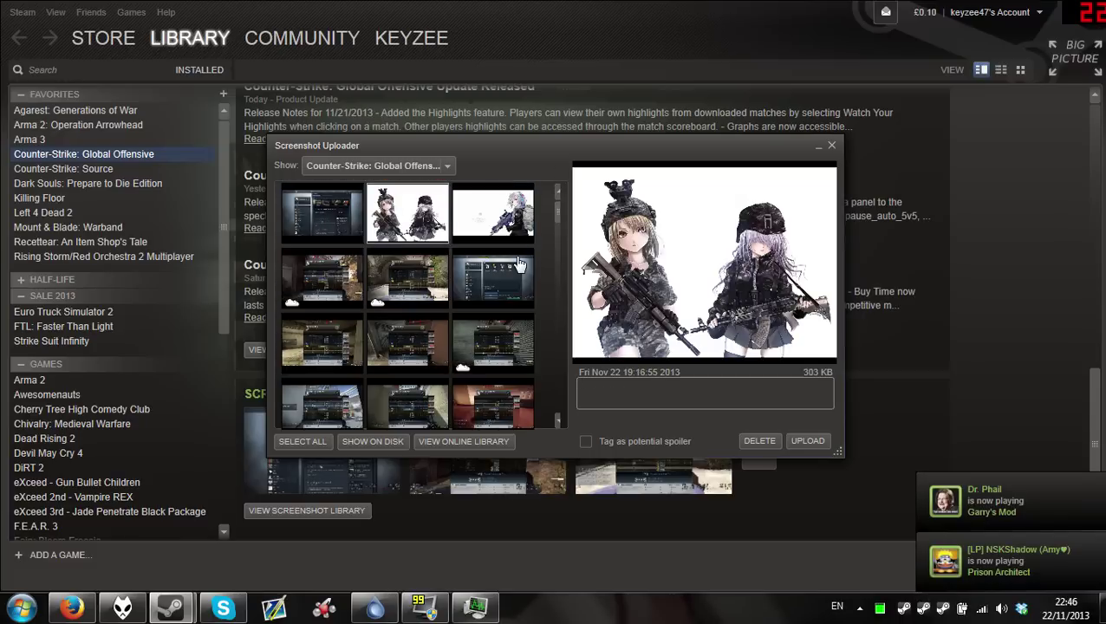
# Upload the custom image of the two armed girls to Steam Cloud.
pyautogui.click(495, 230)
pyautogui.click(441, 225)
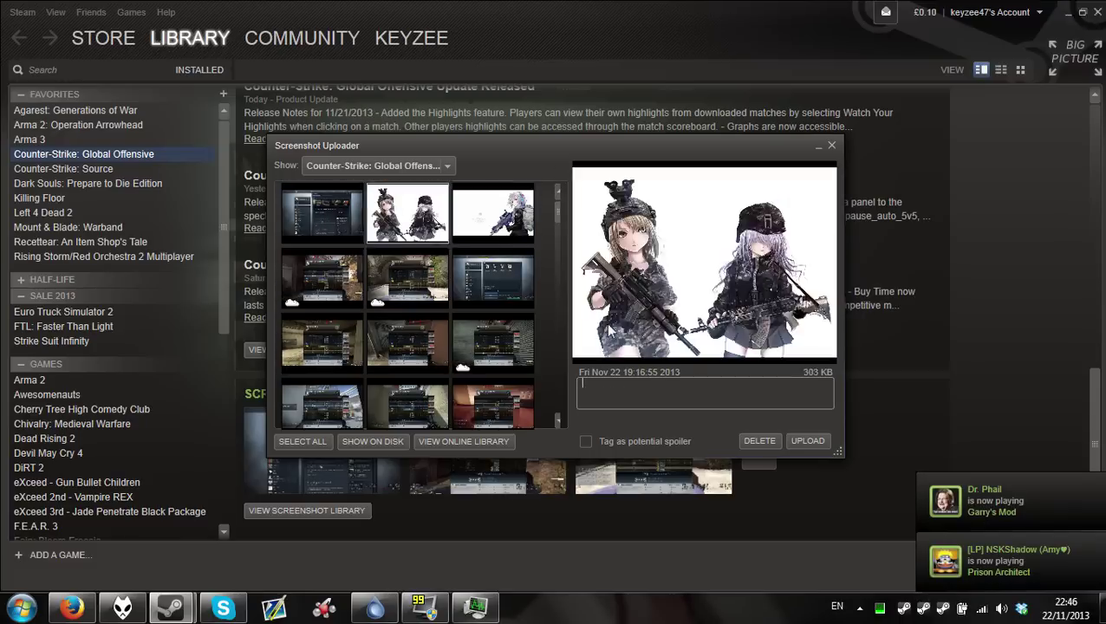
pyautogui.click(808, 441)
pyautogui.click(732, 448)
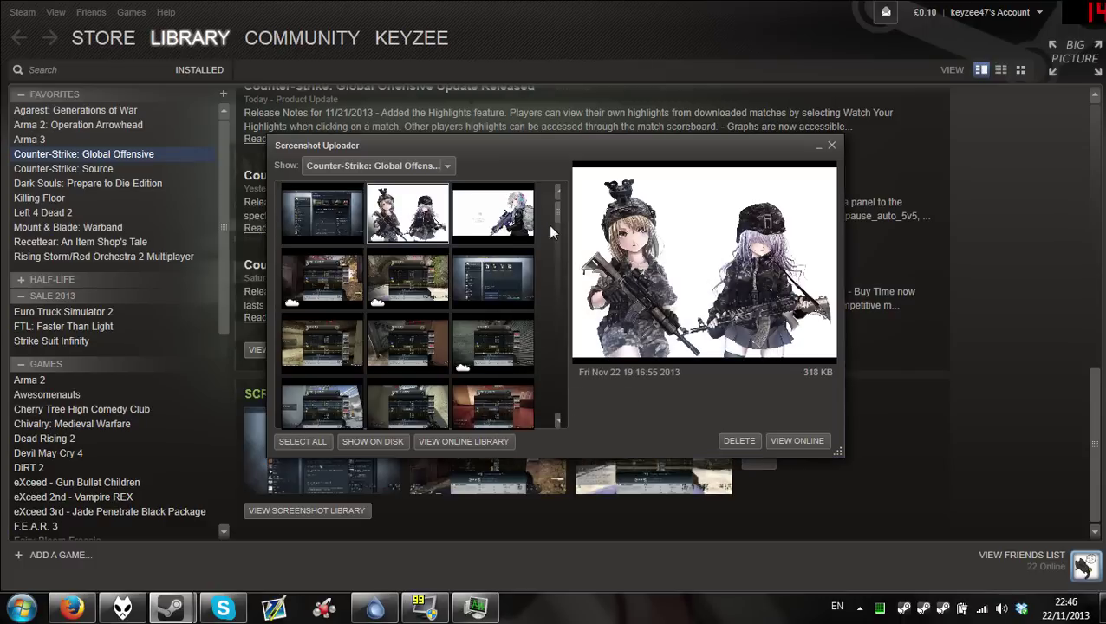
# Upload the custom image of the grey-haired girl with a rifle, with Public visibility.
pyautogui.click(505, 215)
pyautogui.click(784, 439)
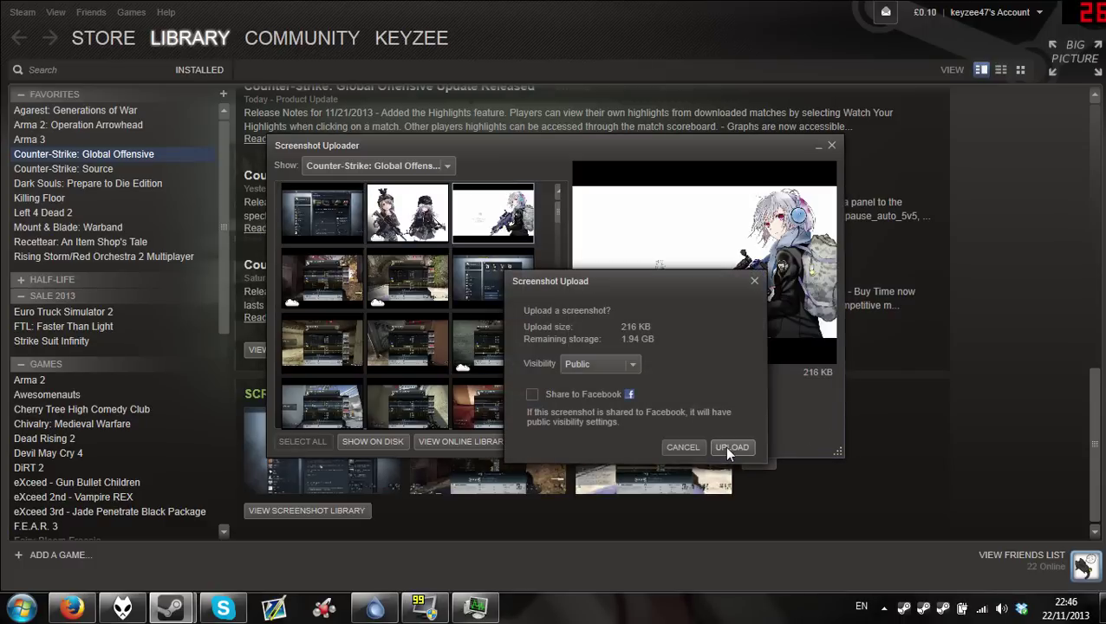
pyautogui.click(732, 448)
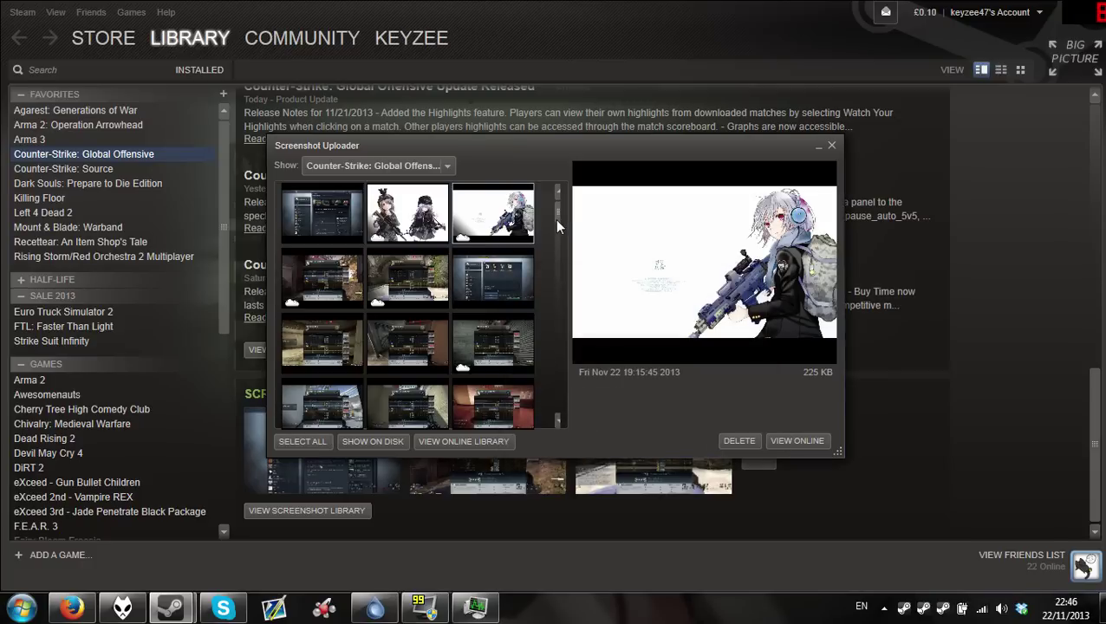
# Upload the custom image of the wolf-eared girl from further down the library, and close the screenshot uploader.
pyautogui.moveTo(555, 219); pyautogui.dragTo(560, 282)
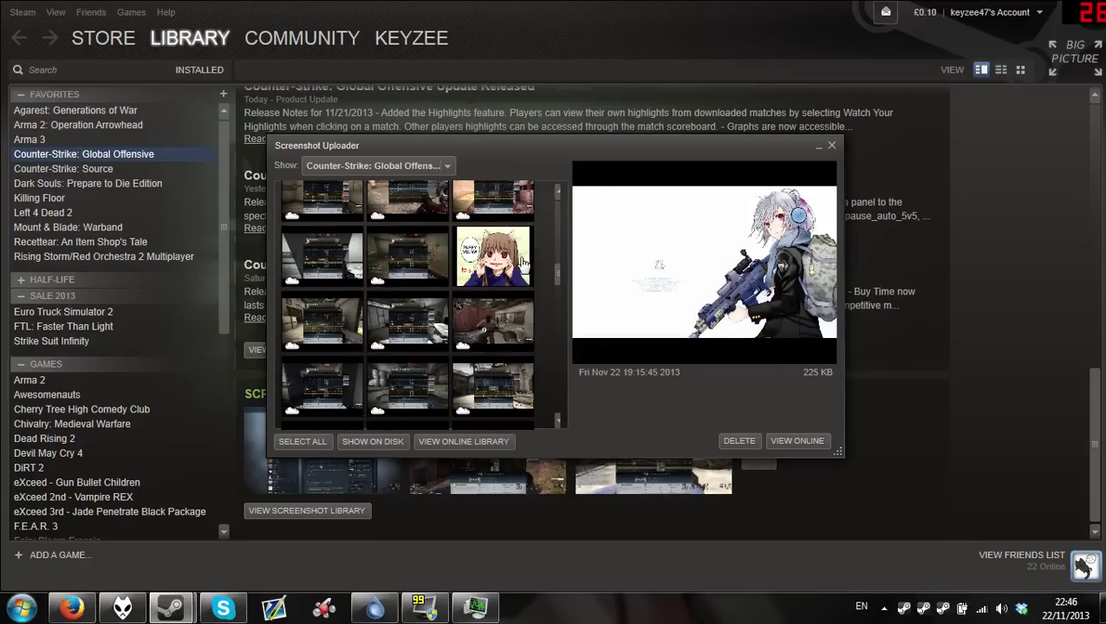
pyautogui.click(493, 256)
pyautogui.click(791, 440)
pyautogui.click(731, 446)
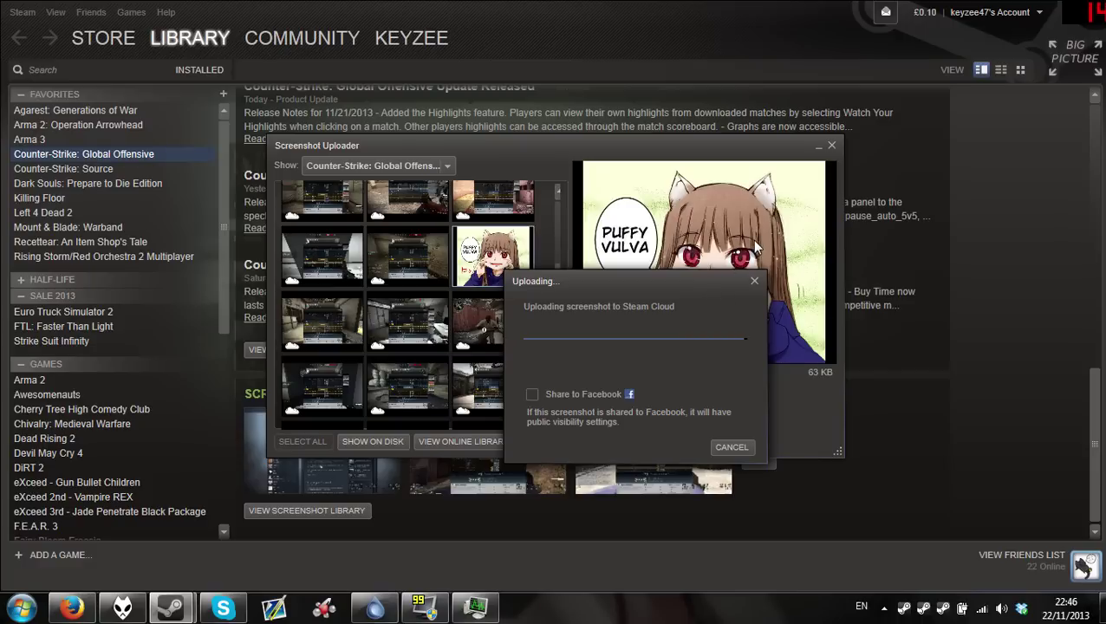
pyautogui.click(830, 144)
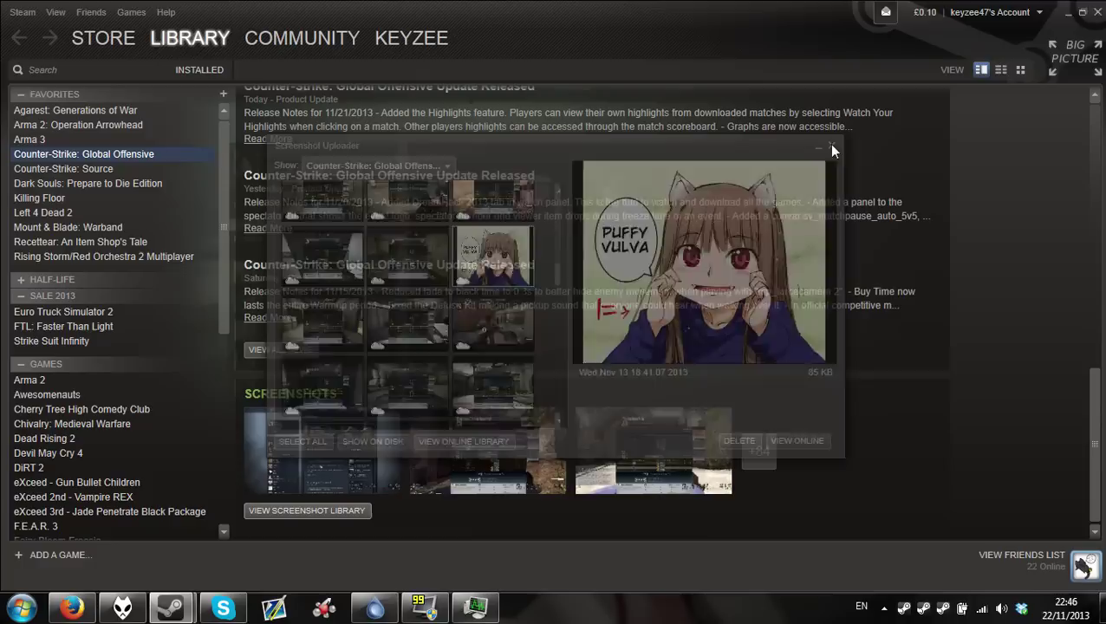
# Open your own Steam profile for editing.
pyautogui.click(1085, 563)
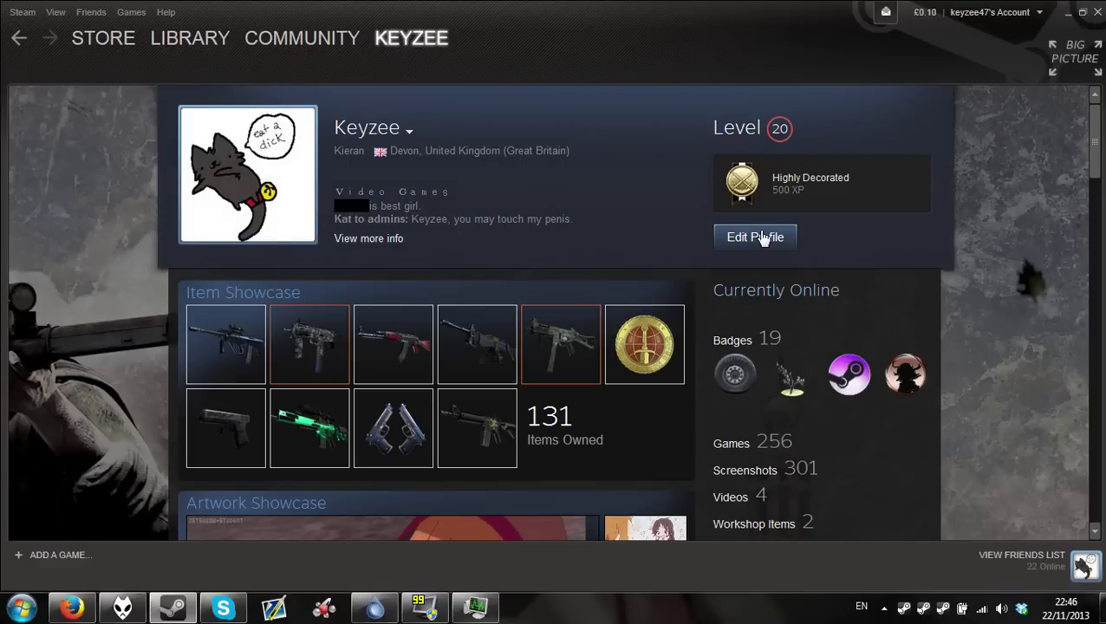
pyautogui.click(762, 237)
pyautogui.scroll(-2, 763, 247)
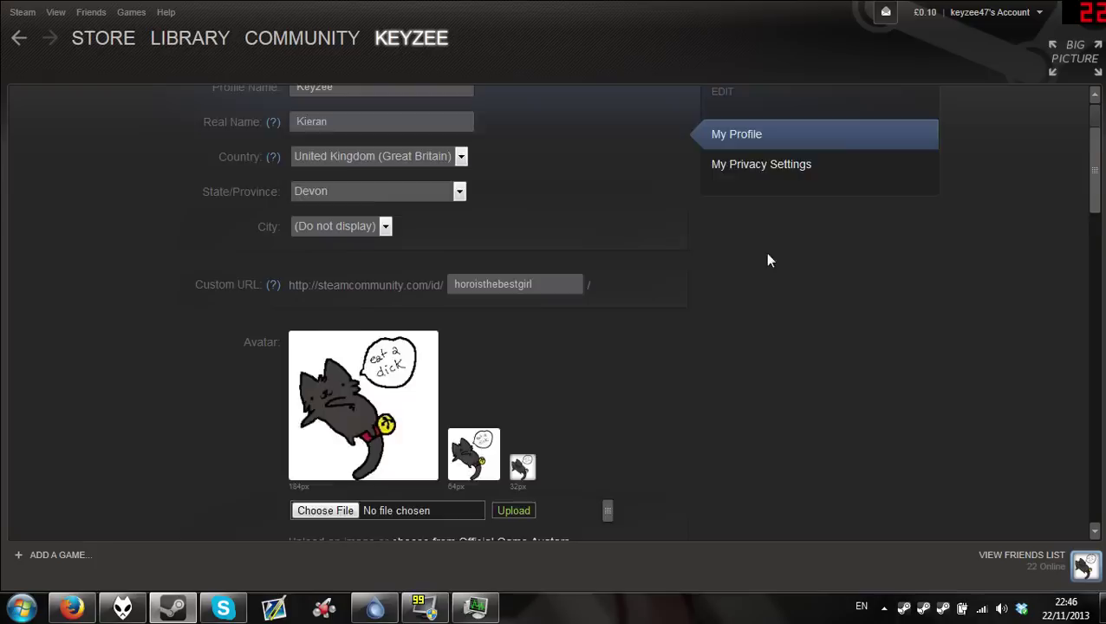
# Change the profile's Artwork Showcase to the Screenshot Showcase.
pyautogui.scroll(-15, 767, 260)
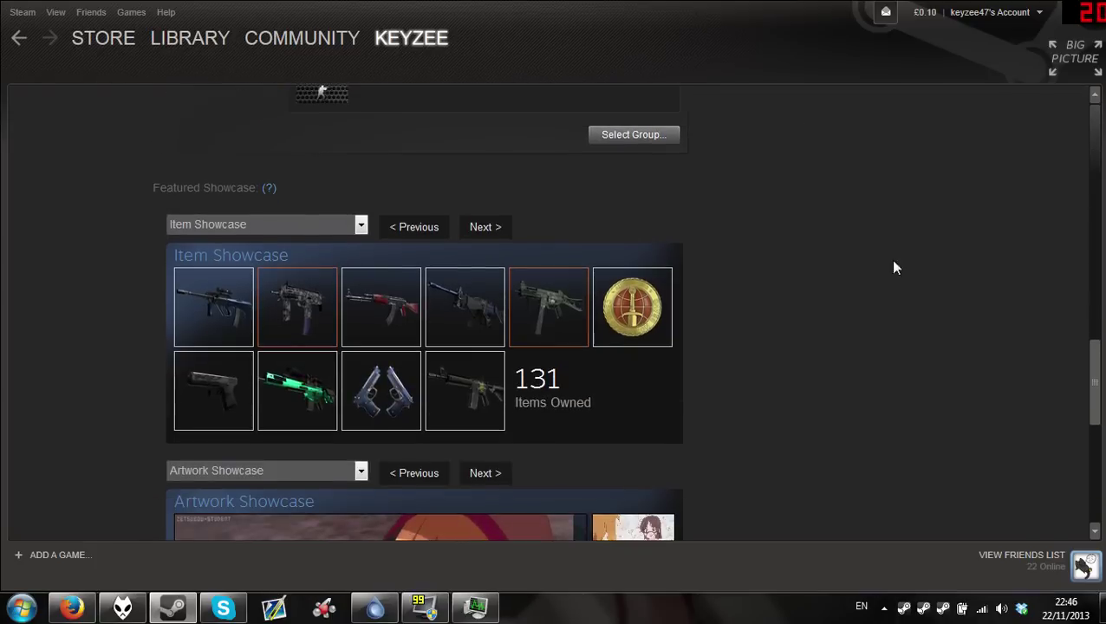
pyautogui.scroll(-3, 520, 260)
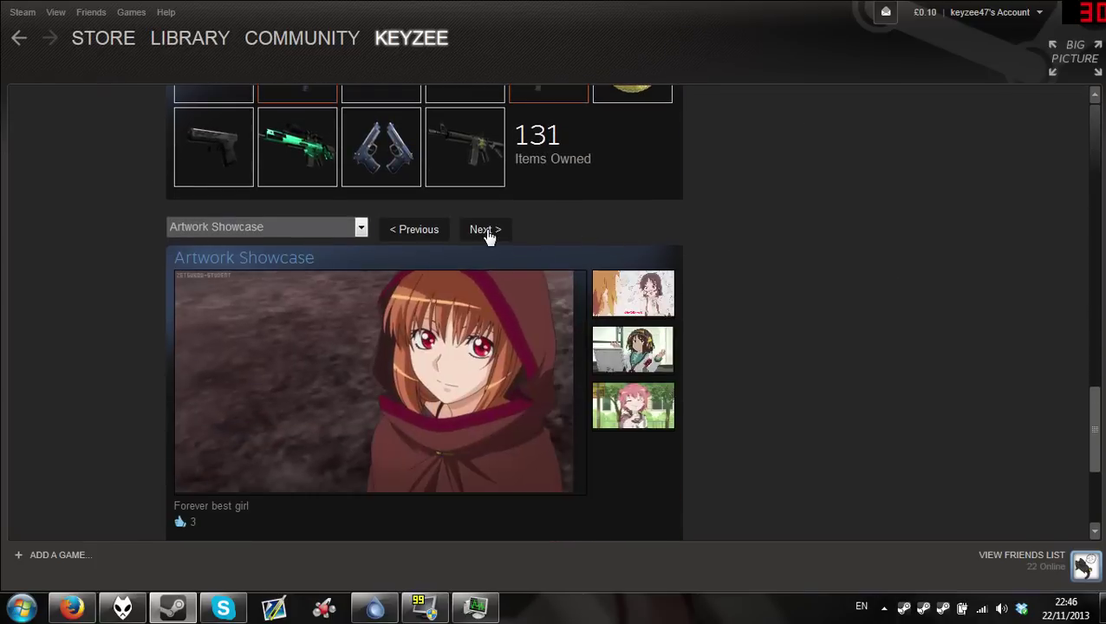
pyautogui.click(487, 233)
pyautogui.click(487, 232)
pyautogui.click(487, 232)
pyautogui.click(487, 232)
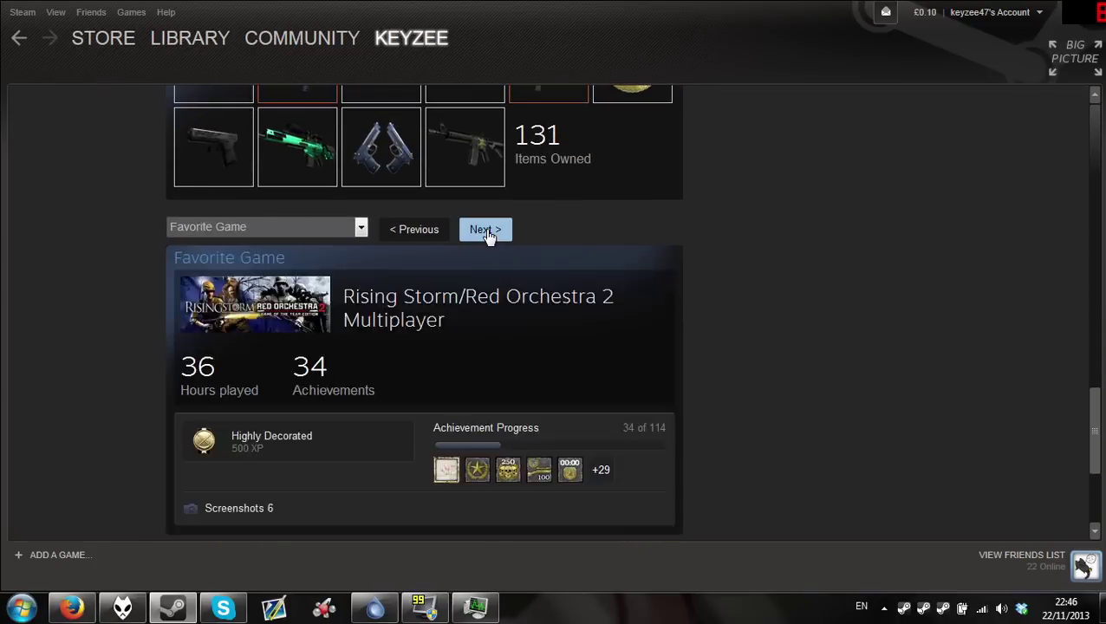
pyautogui.click(488, 232)
pyautogui.click(487, 232)
pyautogui.click(430, 232)
# Feature the wolf-eared girl image as the main picture of the Screenshot Showcase.
pyautogui.scroll(-1, 445, 283)
pyautogui.click(415, 281)
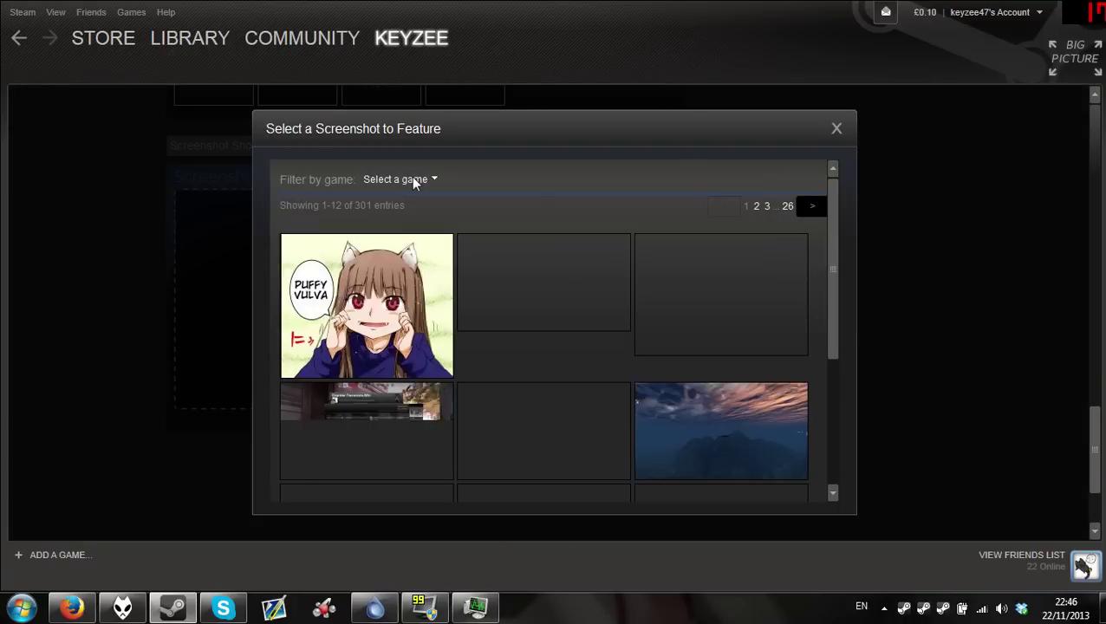
pyautogui.click(412, 178)
pyautogui.click(412, 178)
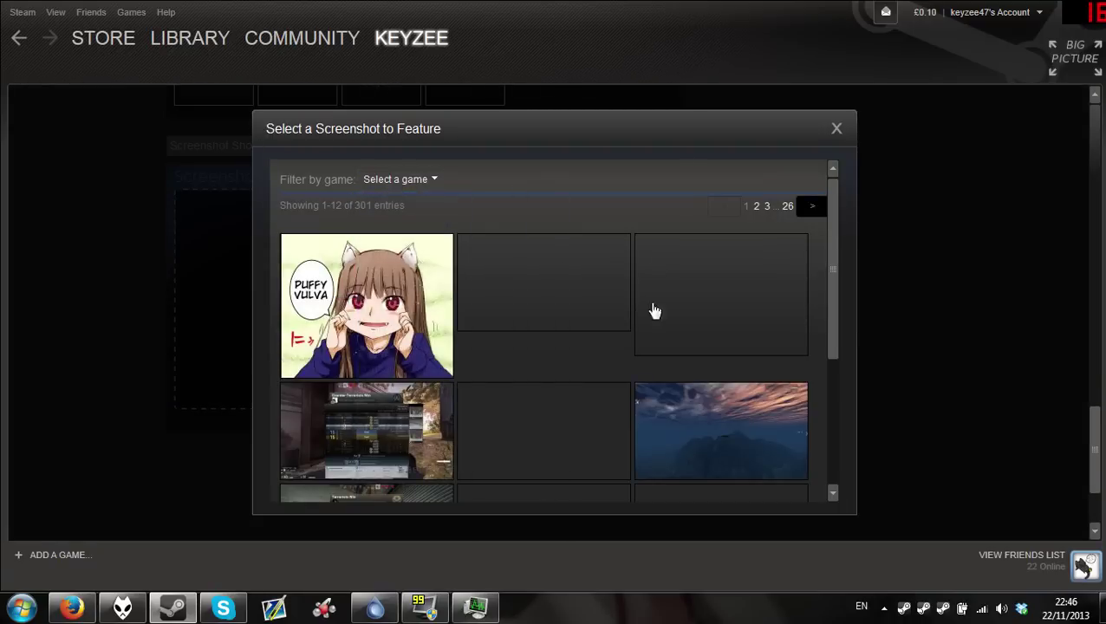
pyautogui.click(388, 306)
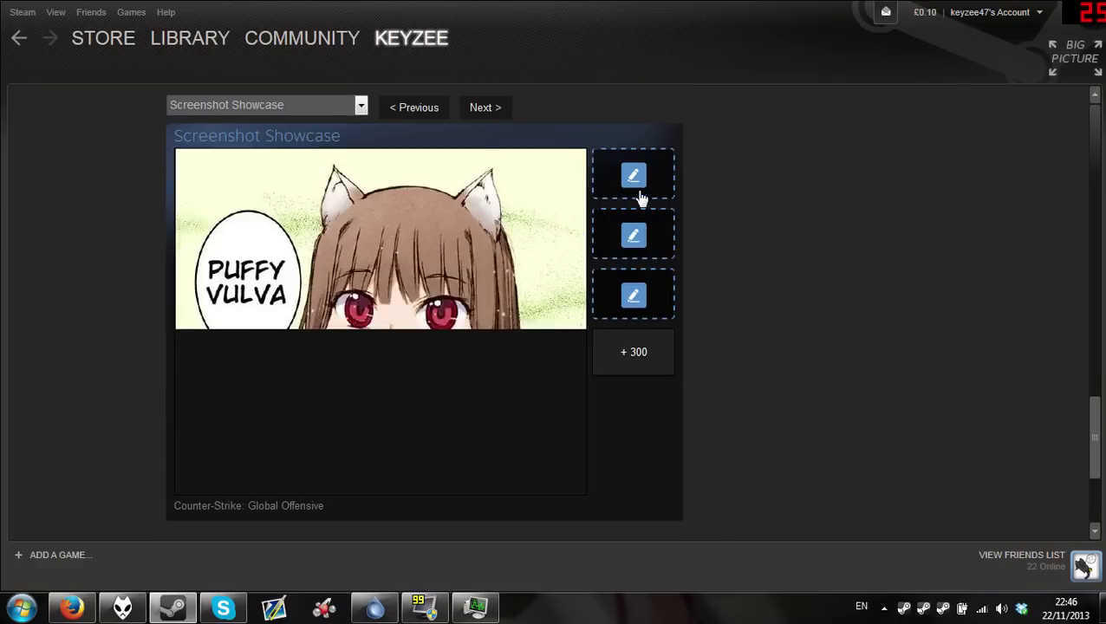
# Fill the first two small showcase slots with the images of the grey-haired girl with a rifle and the two armed girls.
pyautogui.click(640, 199)
pyautogui.click(368, 299)
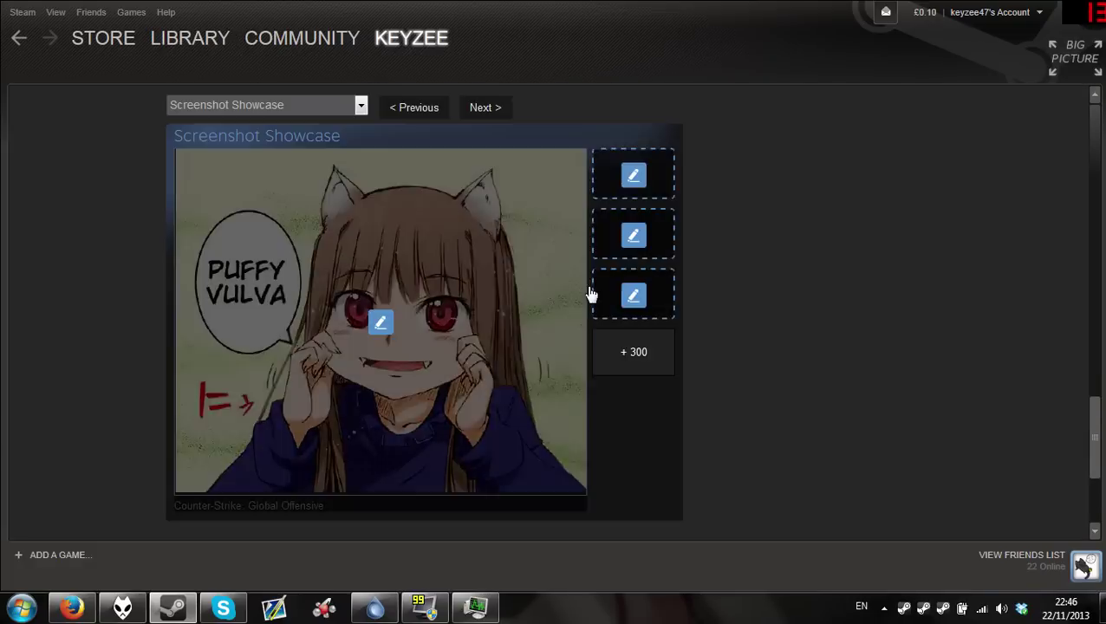
pyautogui.click(638, 232)
pyautogui.click(709, 300)
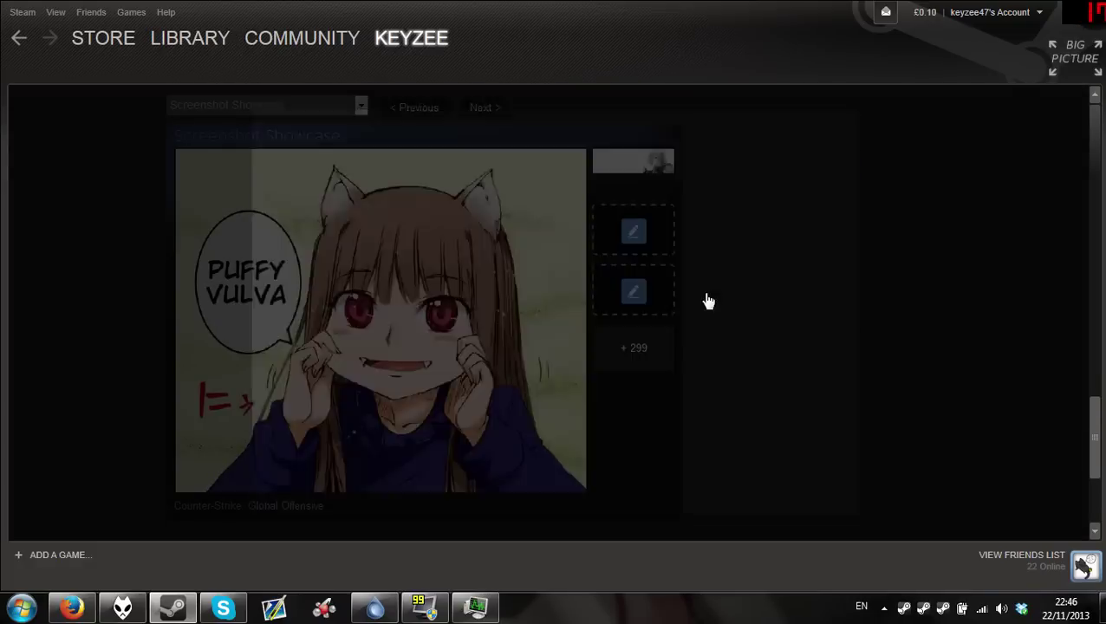
# Fill the third small showcase slot with the screenshot of the sea under a cloudy sky, and save the profile changes.
pyautogui.click(641, 305)
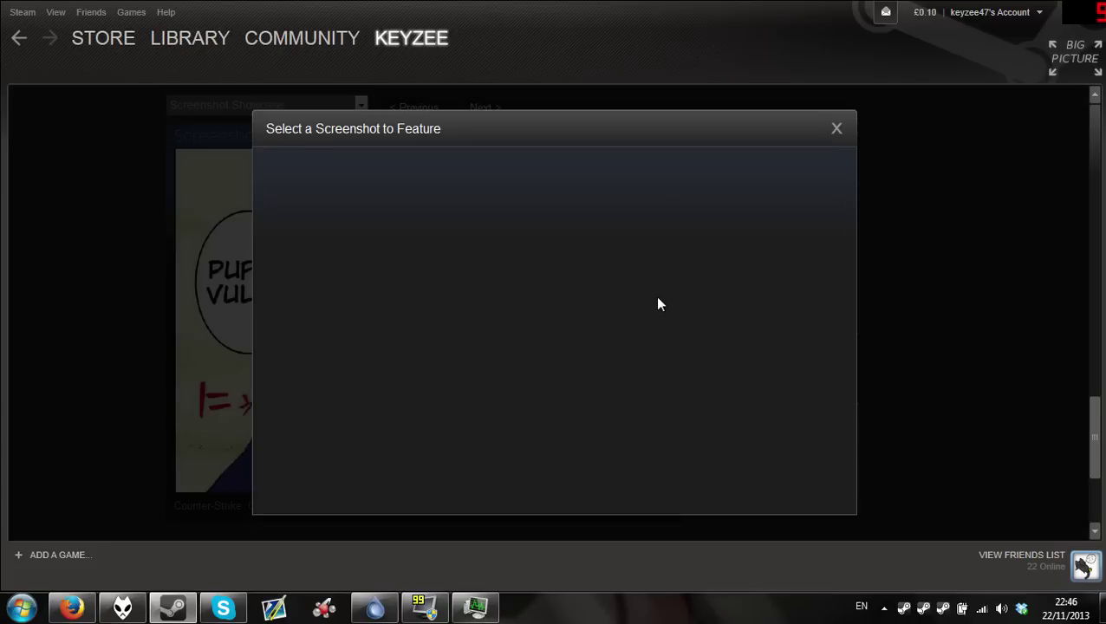
pyautogui.scroll(-3, 657, 311)
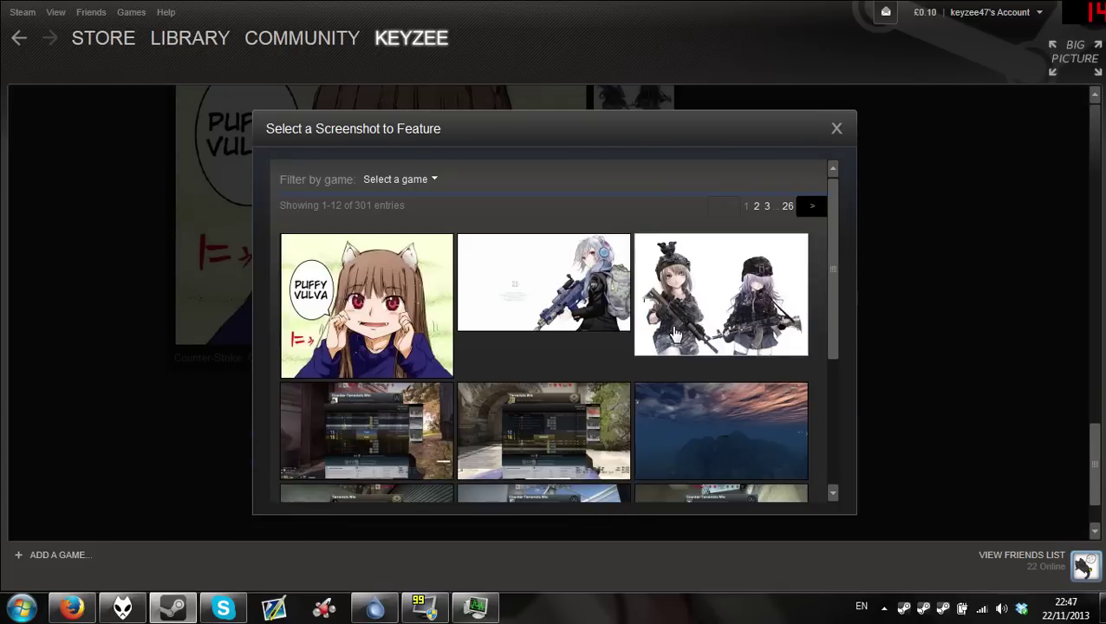
pyautogui.scroll(-2, 667, 334)
pyautogui.scroll(-2, 694, 382)
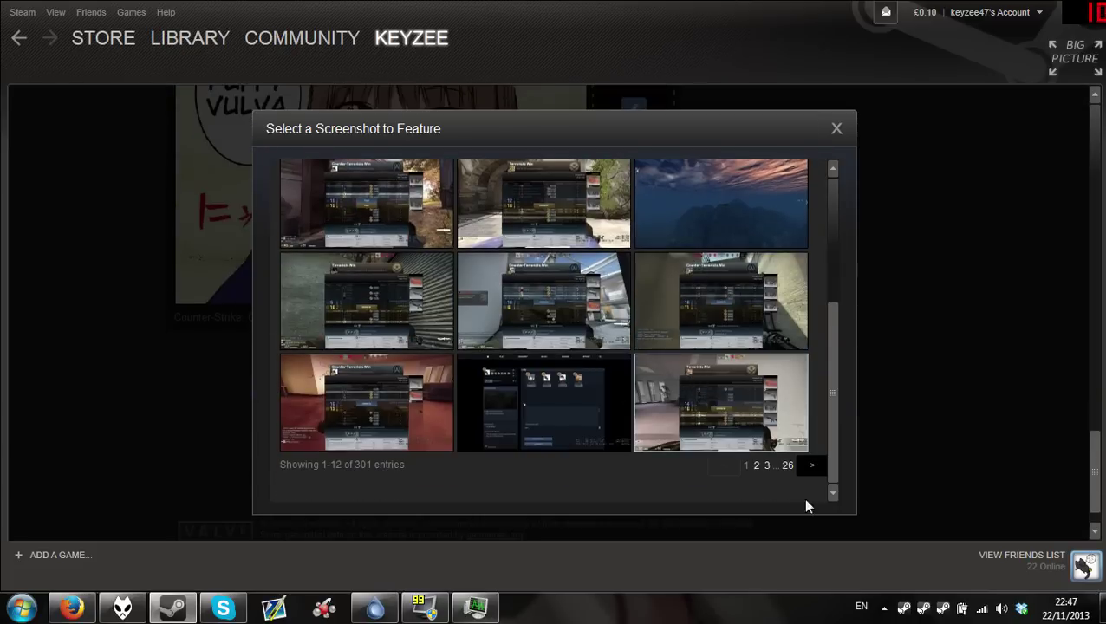
pyautogui.scroll(1, 736, 395)
pyautogui.scroll(-1, 736, 394)
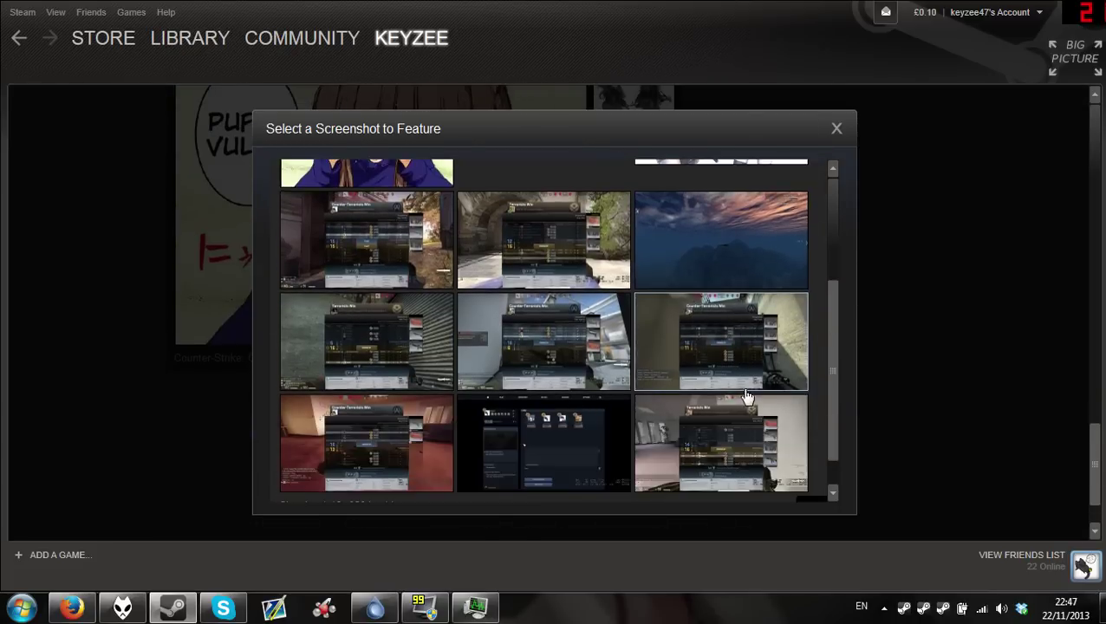
pyautogui.scroll(1, 741, 319)
pyautogui.click(741, 318)
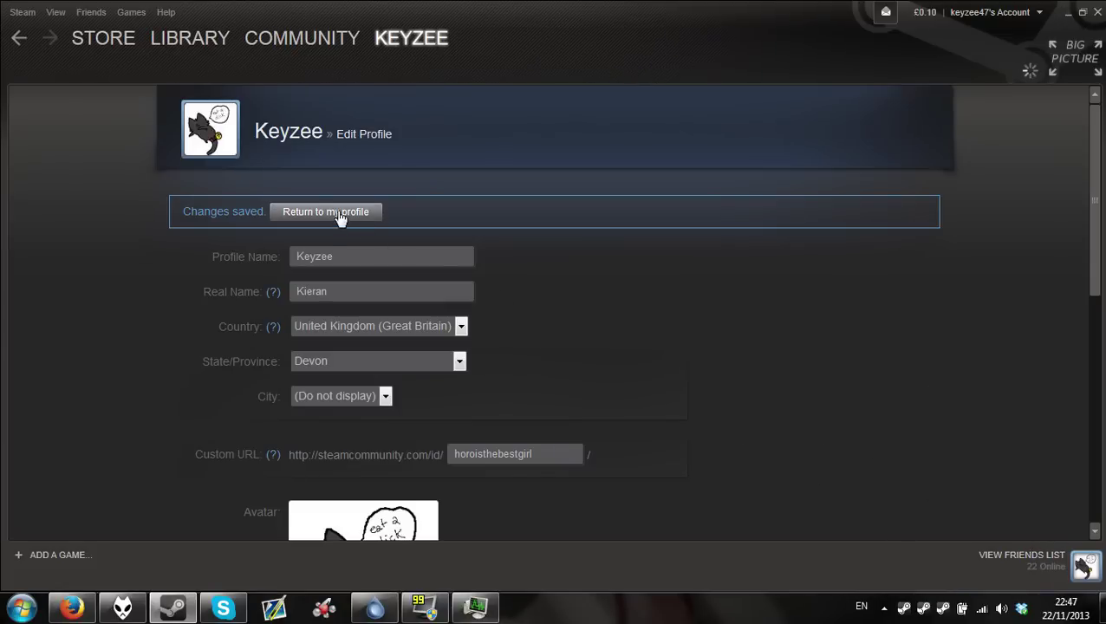
# Return to the profile and check the Screenshot Showcase on it.
pyautogui.click(340, 217)
pyautogui.scroll(-5, 109, 204)
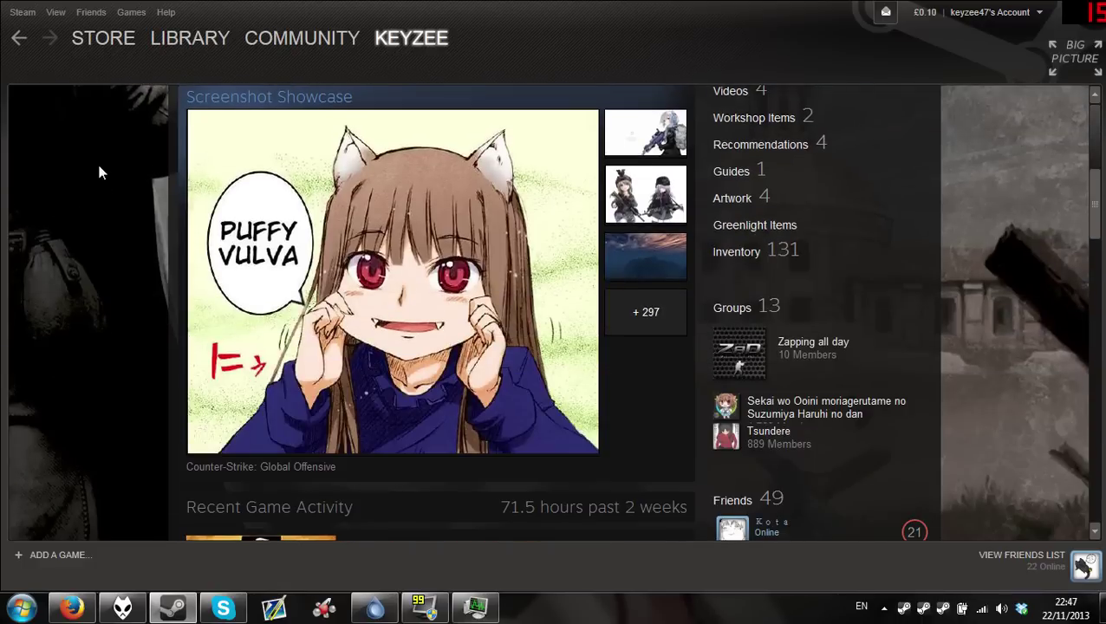
pyautogui.scroll(5, 102, 243)
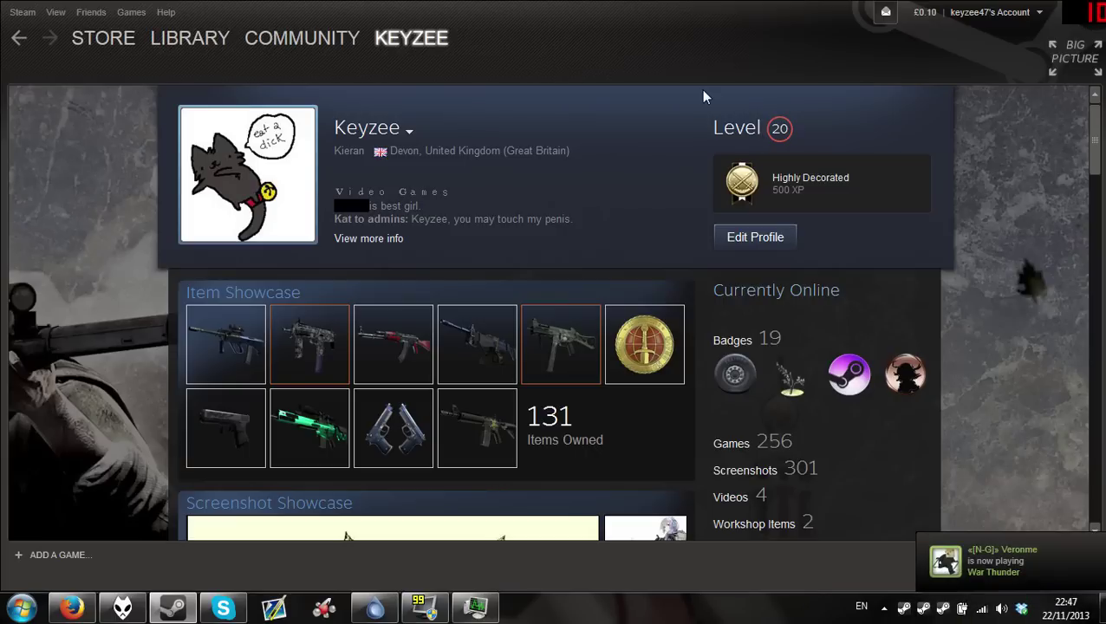
# Open the Scribblenauts Unlimited screenshot library and view its uploaded screenshot online.
pyautogui.click(199, 35)
pyautogui.scroll(10, 336, 234)
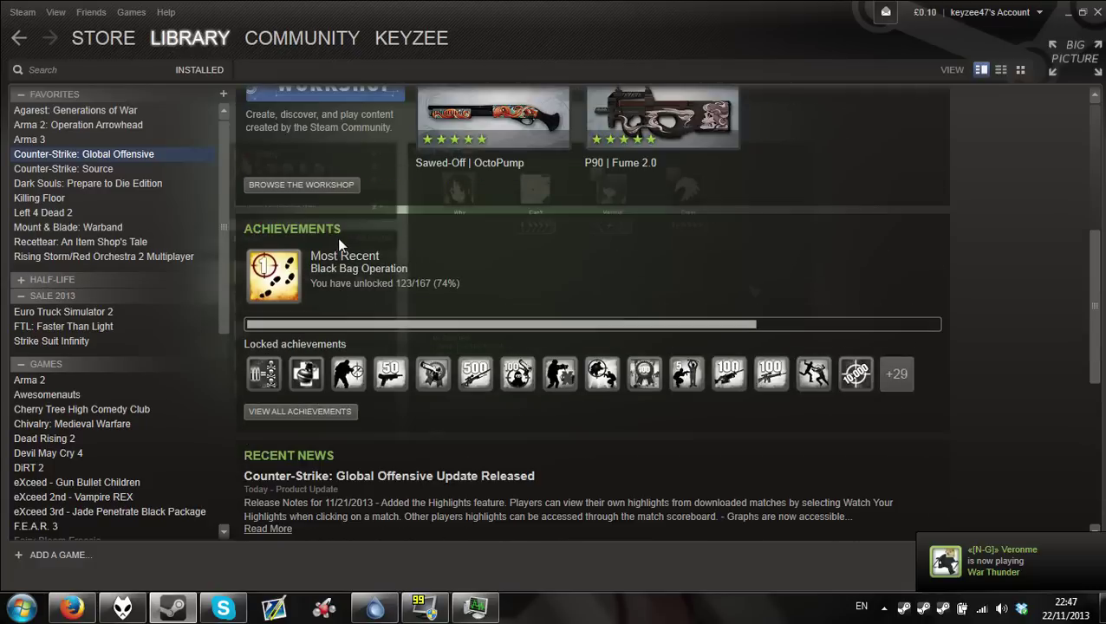
pyautogui.scroll(-8, 183, 261)
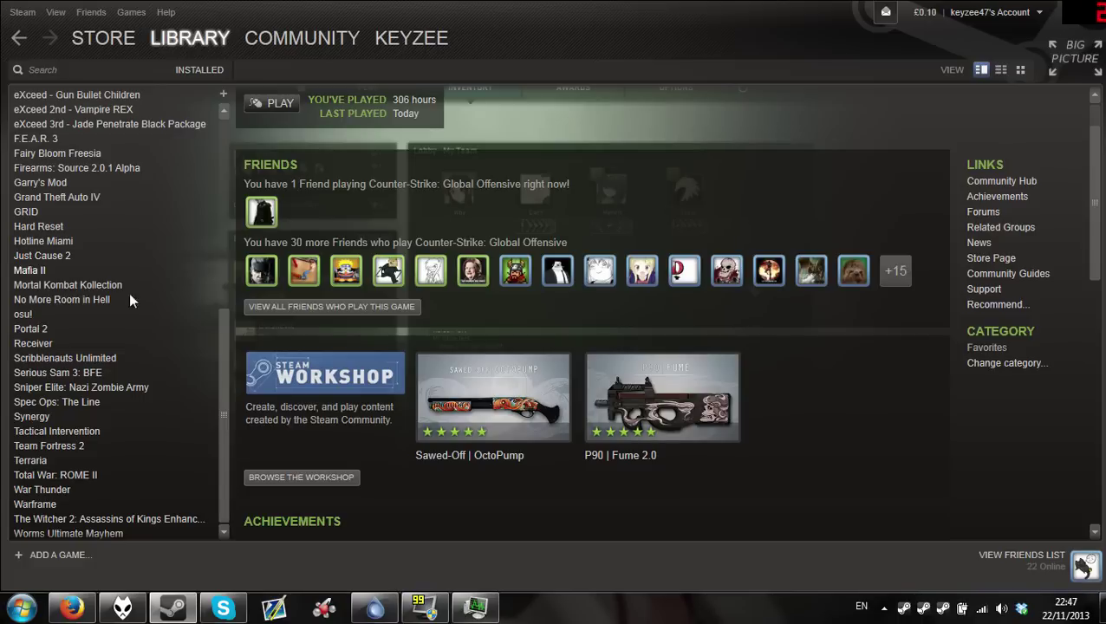
pyautogui.click(65, 357)
pyautogui.scroll(-10, 522, 372)
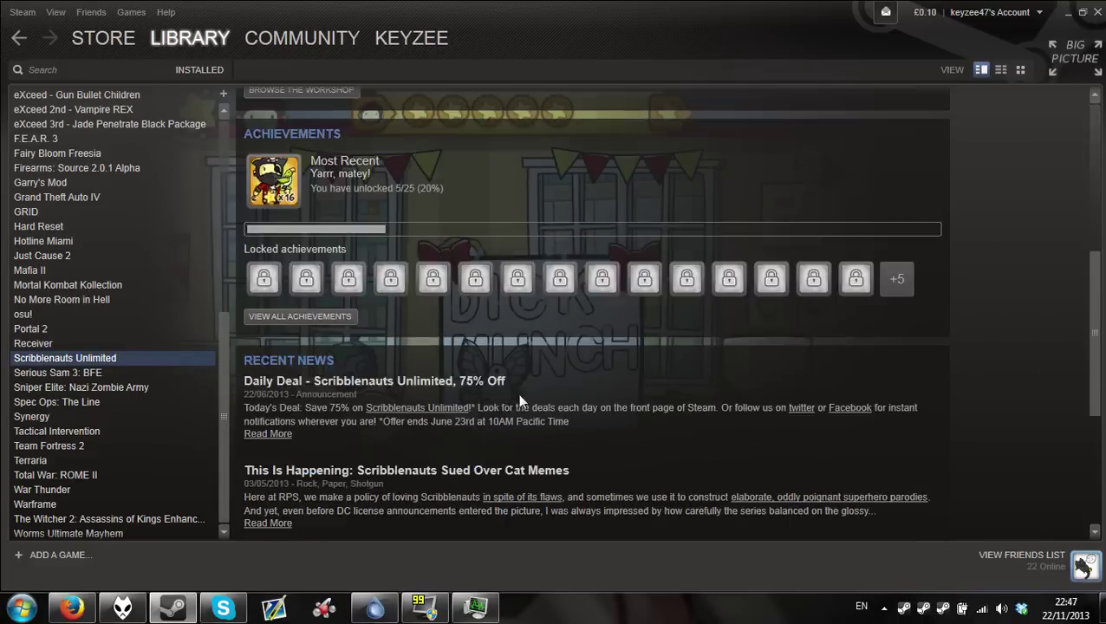
pyautogui.click(306, 510)
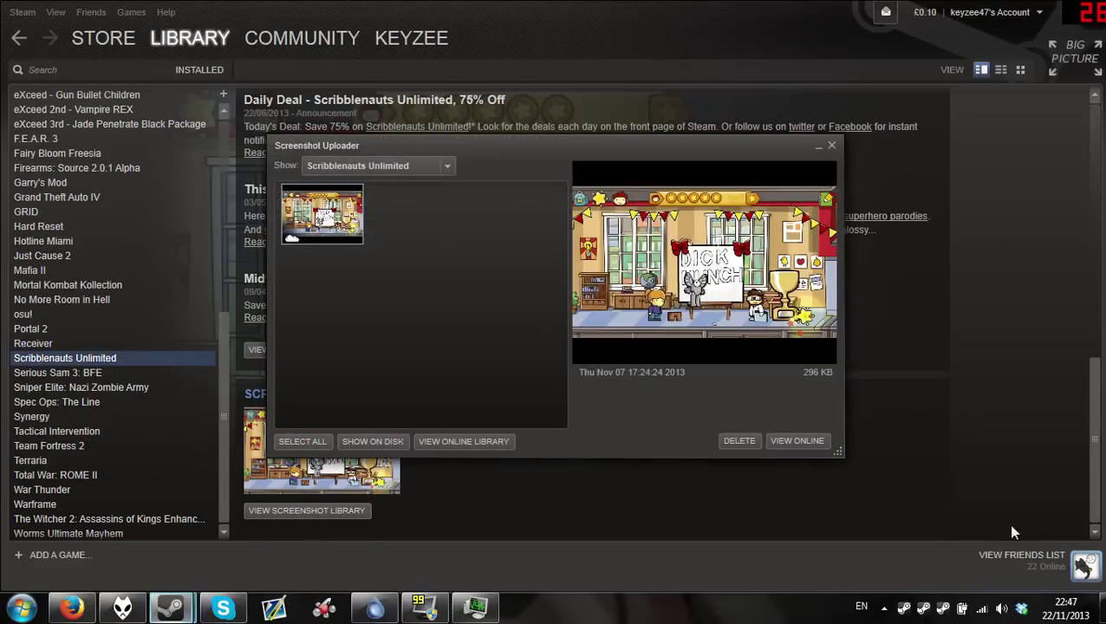
pyautogui.click(780, 440)
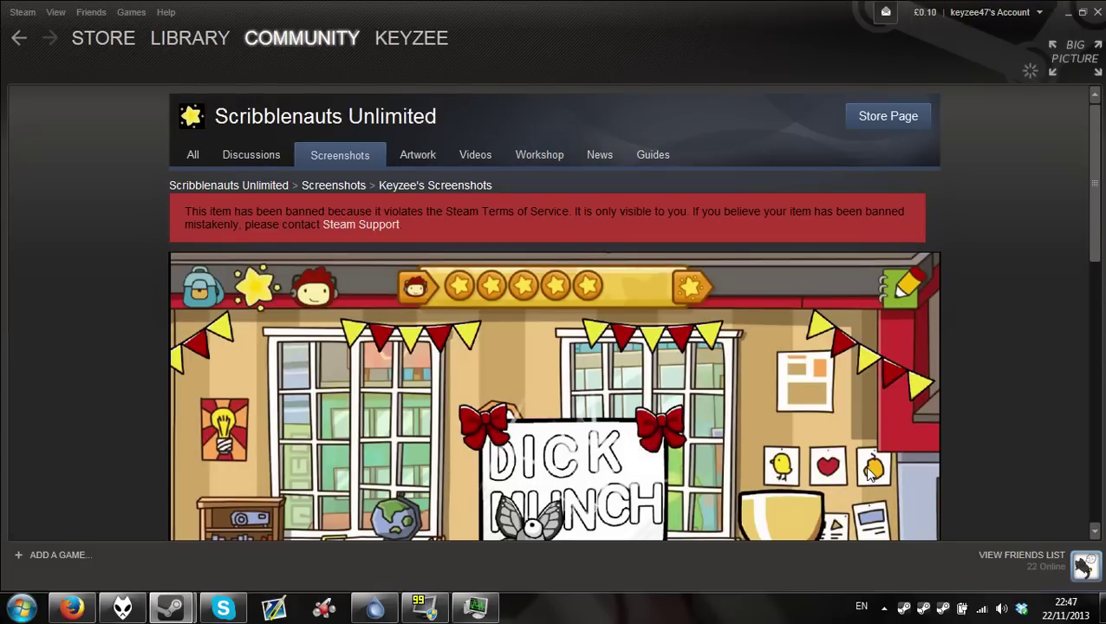
# Examine the uploaded Scribblenauts Unlimited screenshot and highlight the text of the notice above it.
pyautogui.scroll(-1, 849, 473)
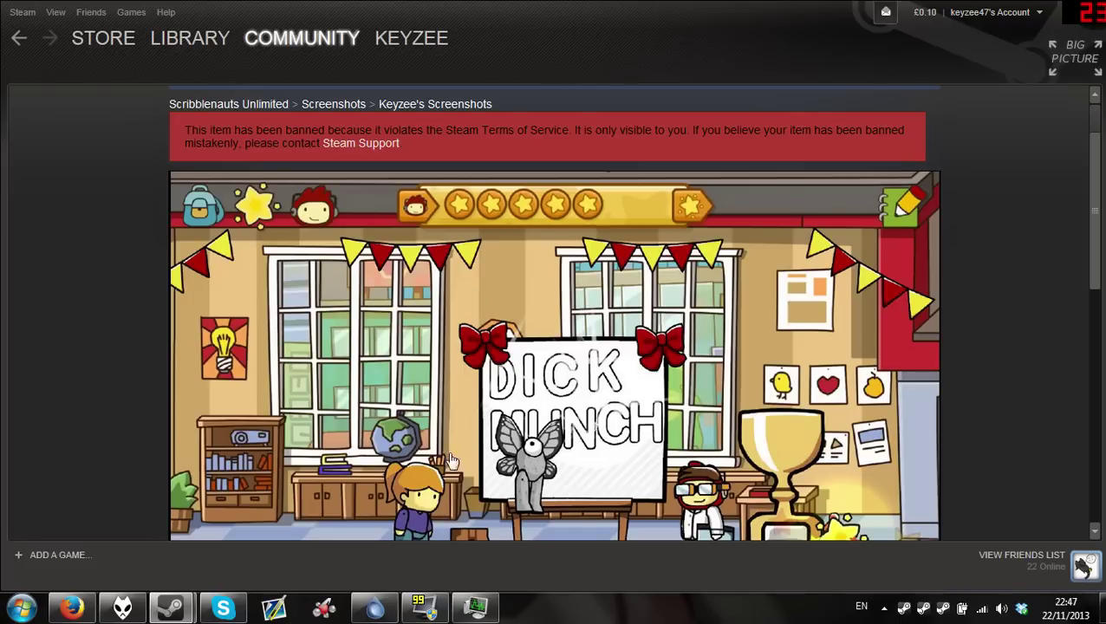
pyautogui.moveTo(184, 130); pyautogui.dragTo(609, 123)
pyautogui.click(606, 124)
pyautogui.doubleClick(607, 124)
pyautogui.click(607, 124)
# Return to the game library and view the screenshots section of Counter-Strike: Global Offensive.
pyautogui.click(189, 38)
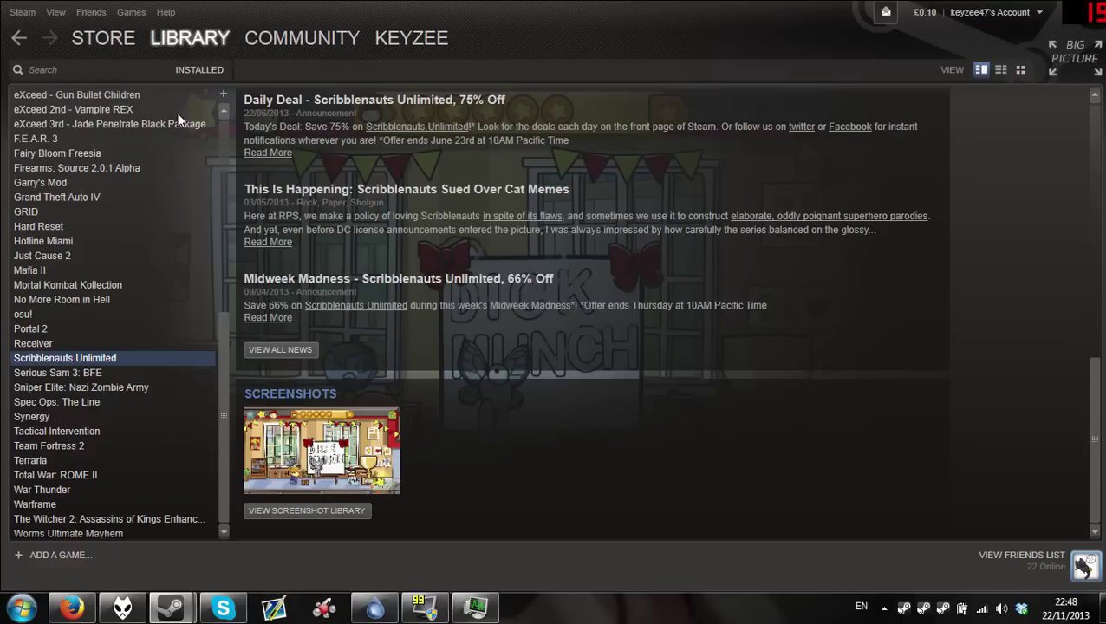
pyautogui.scroll(4, 139, 309)
pyautogui.scroll(5, 139, 310)
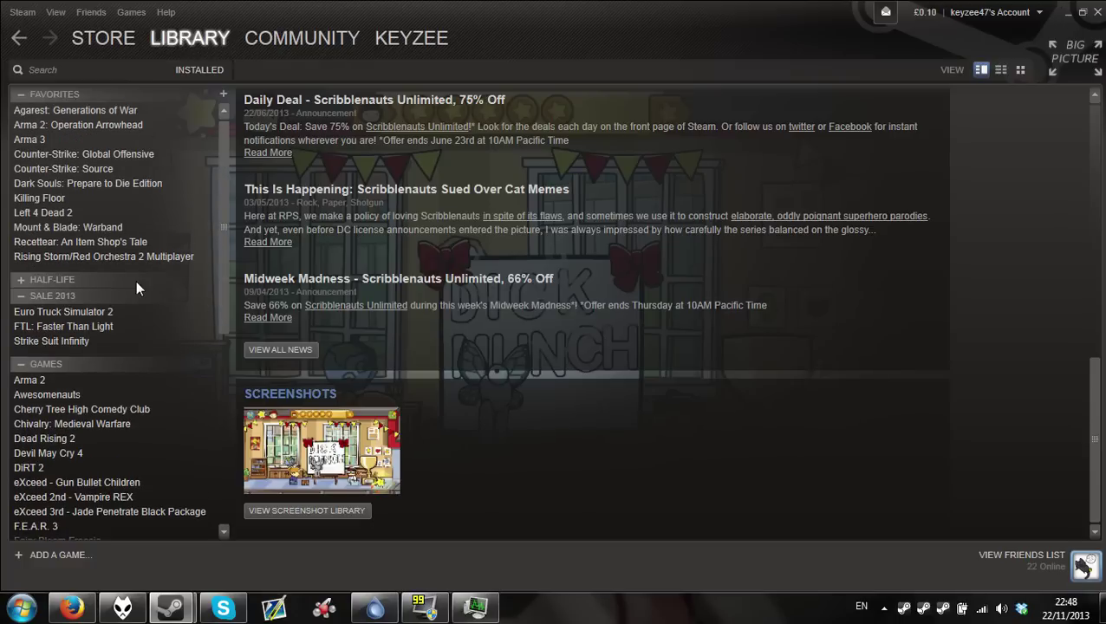
pyautogui.click(143, 154)
pyautogui.scroll(-7, 589, 301)
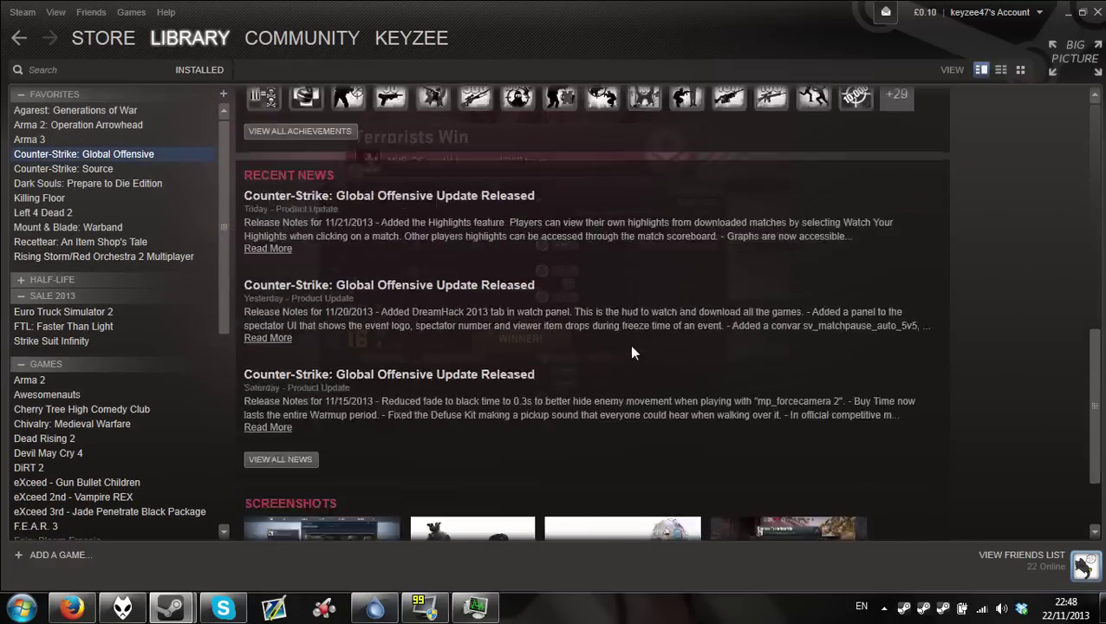
pyautogui.scroll(7, 629, 344)
pyautogui.scroll(-10, 629, 390)
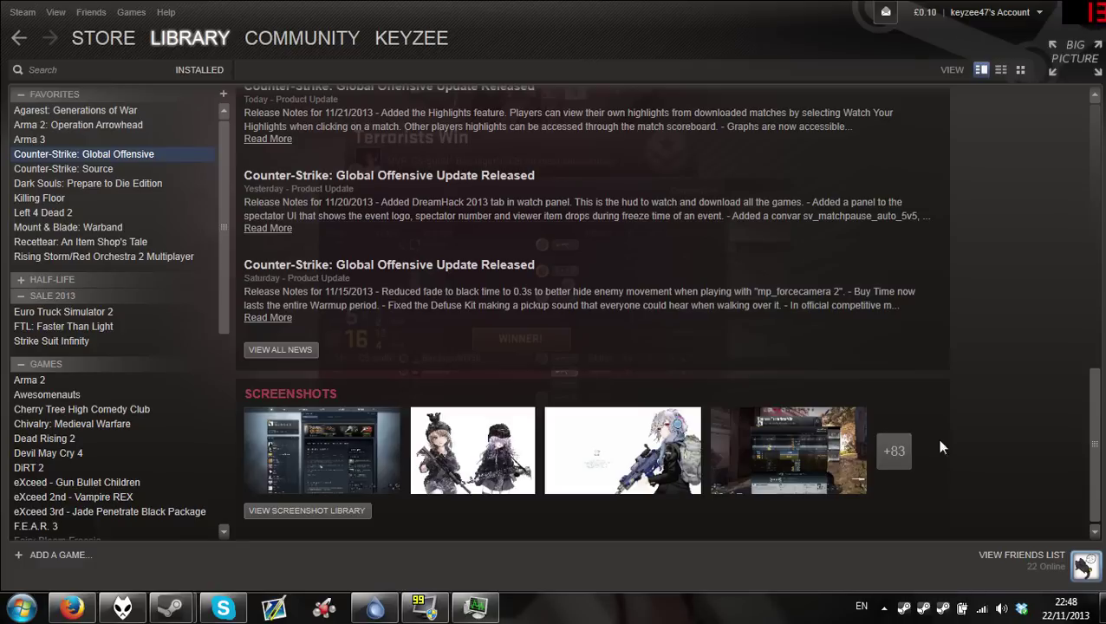
# Open the own profile page and review the finished Screenshot Showcase with its main image and three small slots.
pyautogui.click(1084, 564)
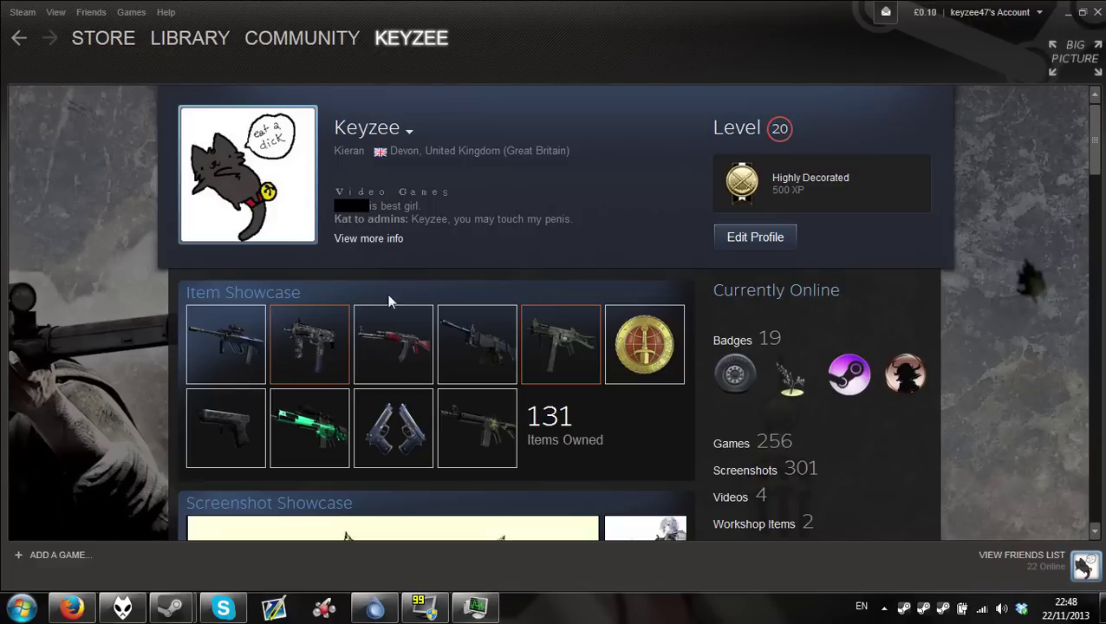
pyautogui.scroll(-5, 358, 279)
pyautogui.scroll(1, 257, 317)
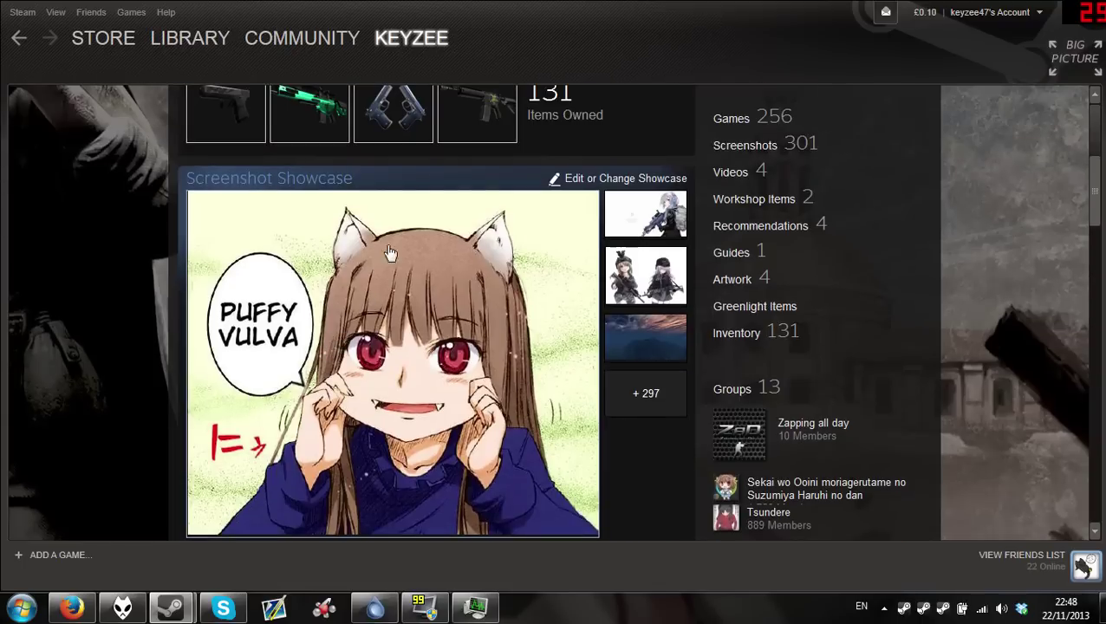
pyautogui.scroll(-1, 433, 260)
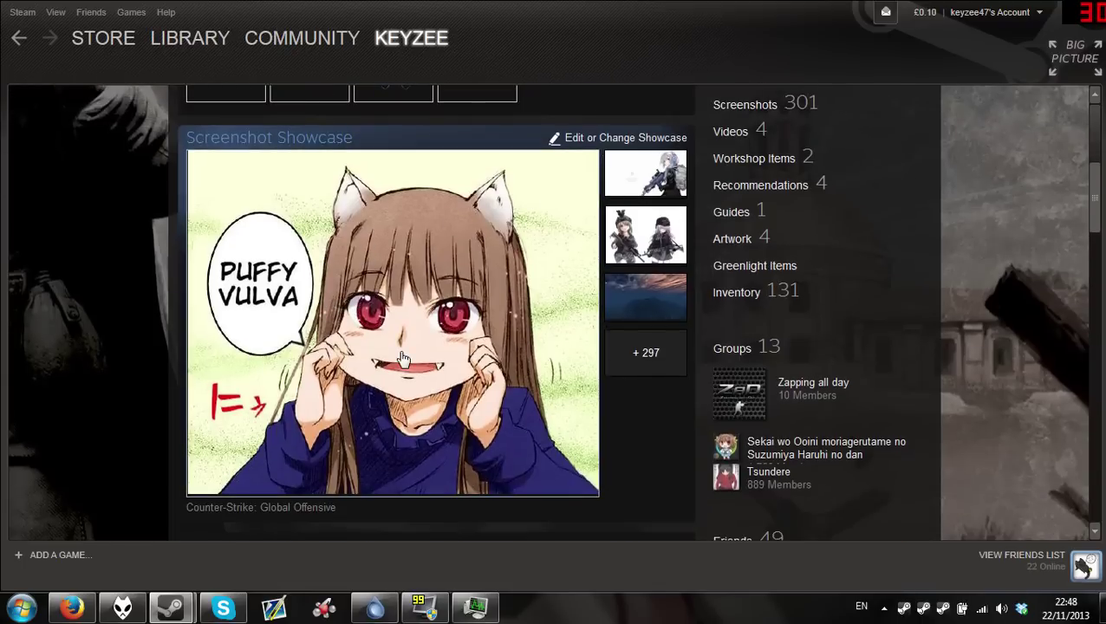
pyautogui.scroll(5, 59, 320)
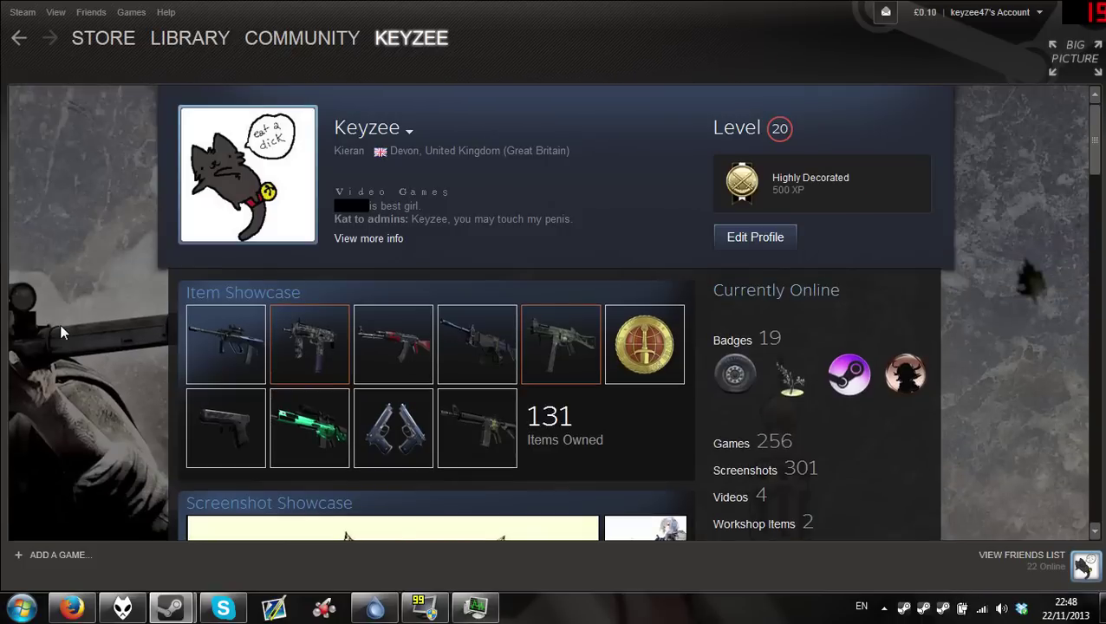